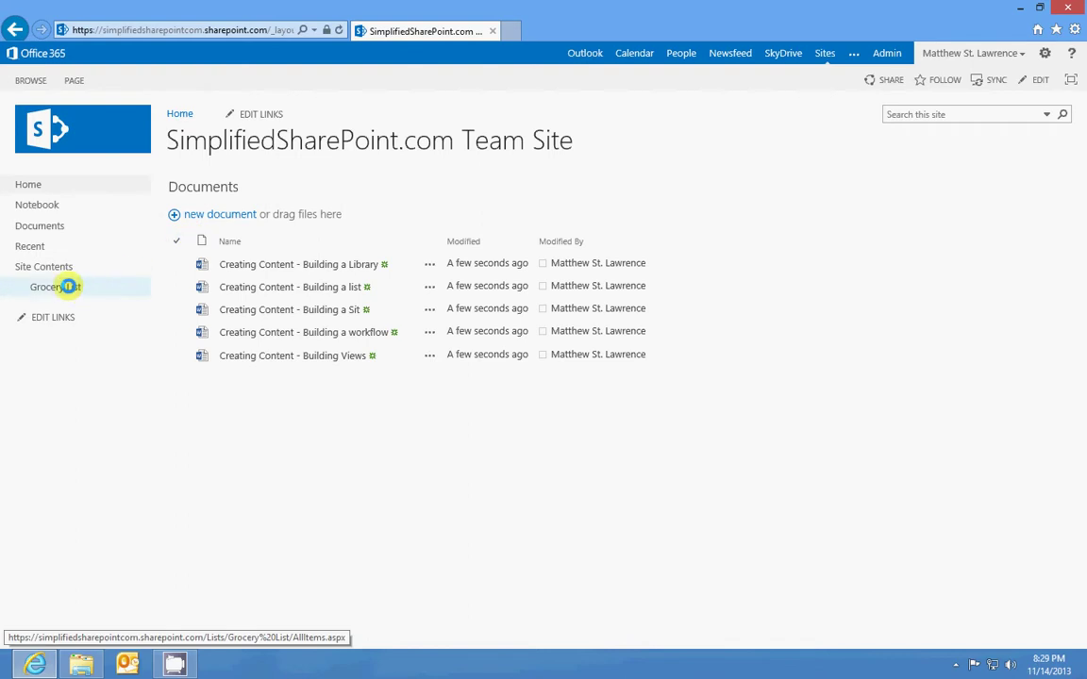
Step: View the Grocery List and switch to the Documents library
{"action": "left_click", "coordinate": [68, 286]}
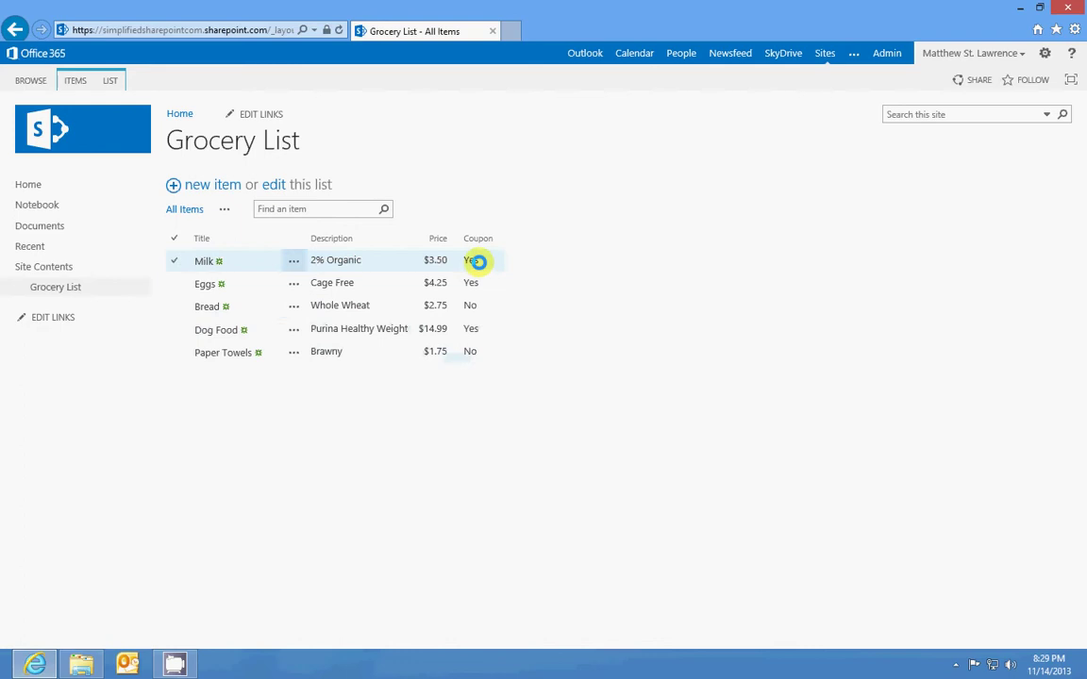
{"action": "left_click", "coordinate": [45, 225]}
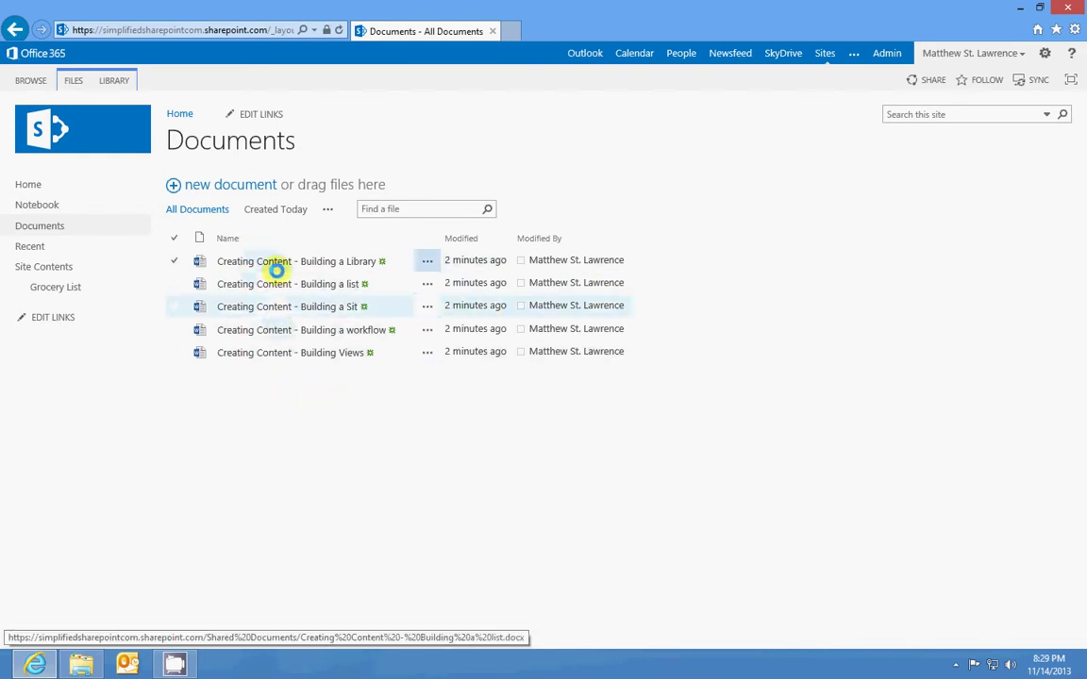
Step: Preview the "Creating Content - Building a Library" document, and select every document in the library before clearing the selection
{"action": "left_click", "coordinate": [429, 260]}
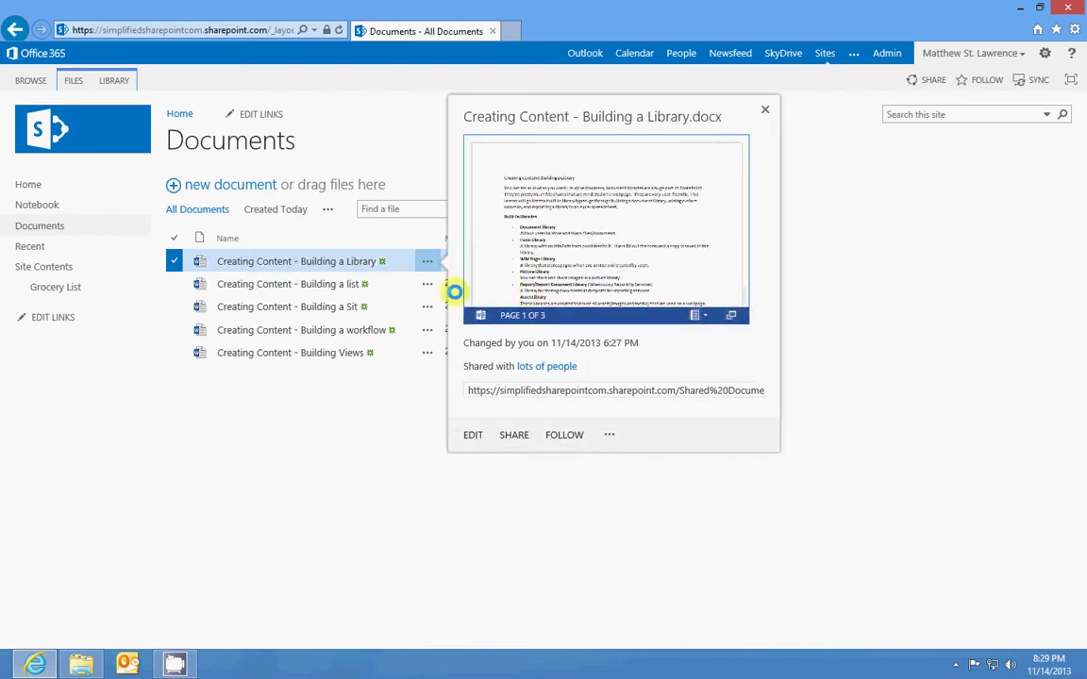
{"action": "left_click", "coordinate": [364, 446]}
{"action": "left_click", "coordinate": [174, 283]}
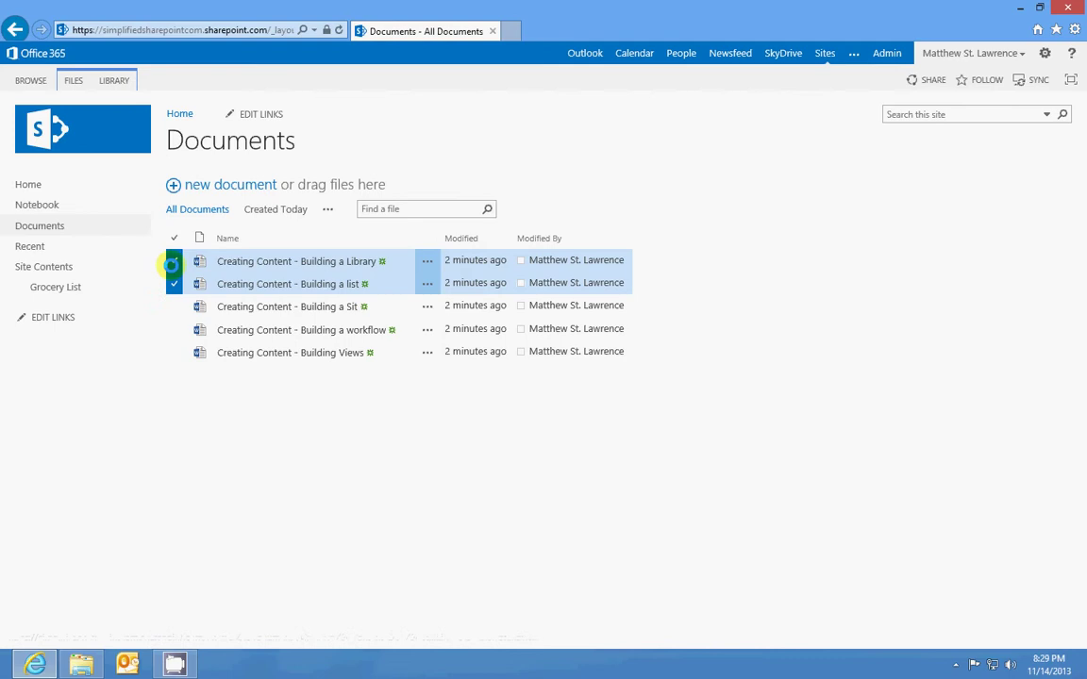
{"action": "left_click", "coordinate": [173, 306]}
{"action": "left_click", "coordinate": [172, 329]}
{"action": "left_click", "coordinate": [173, 352]}
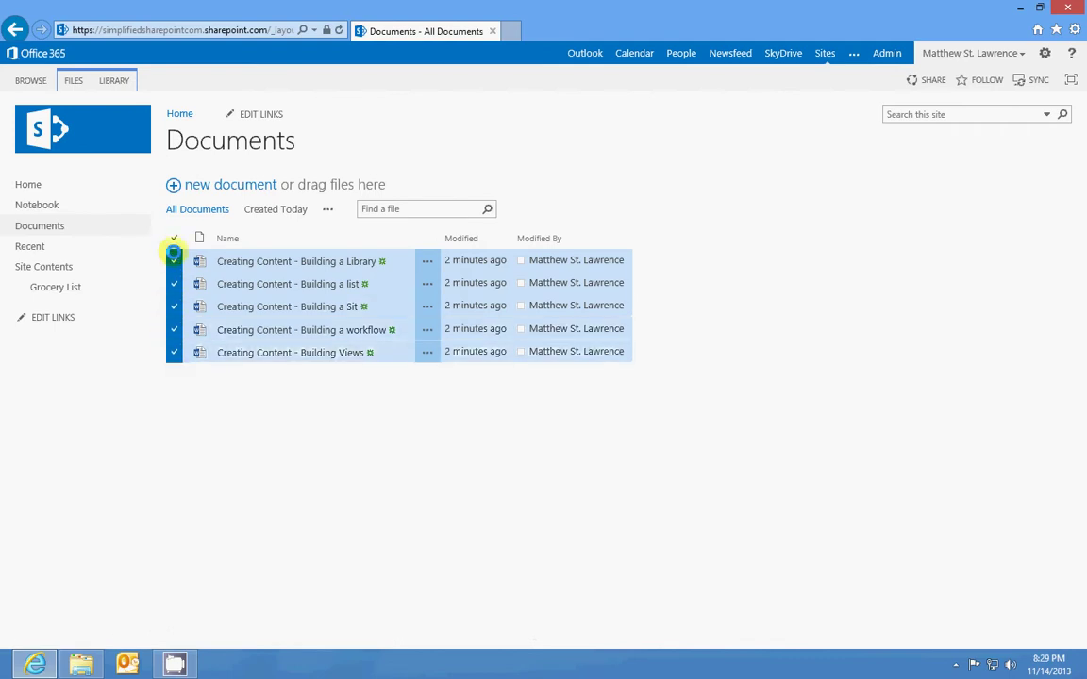
{"action": "left_click", "coordinate": [174, 238]}
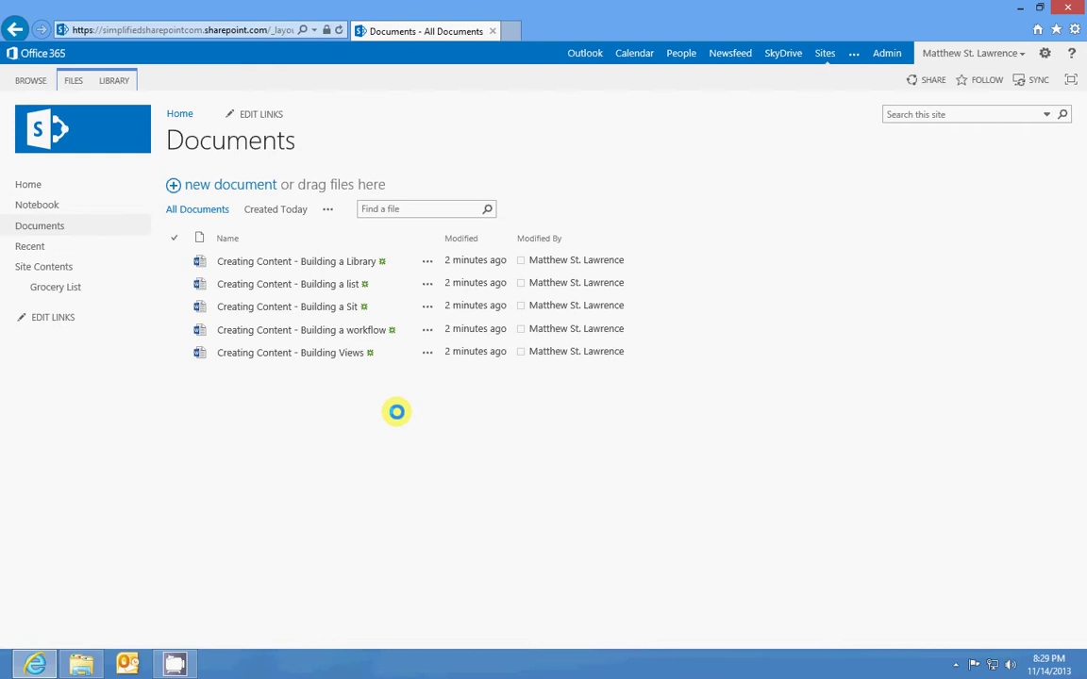
Step: Check out the "Creating Content - Building a Library" document and inspect its check-out status
{"action": "left_click", "coordinate": [425, 261]}
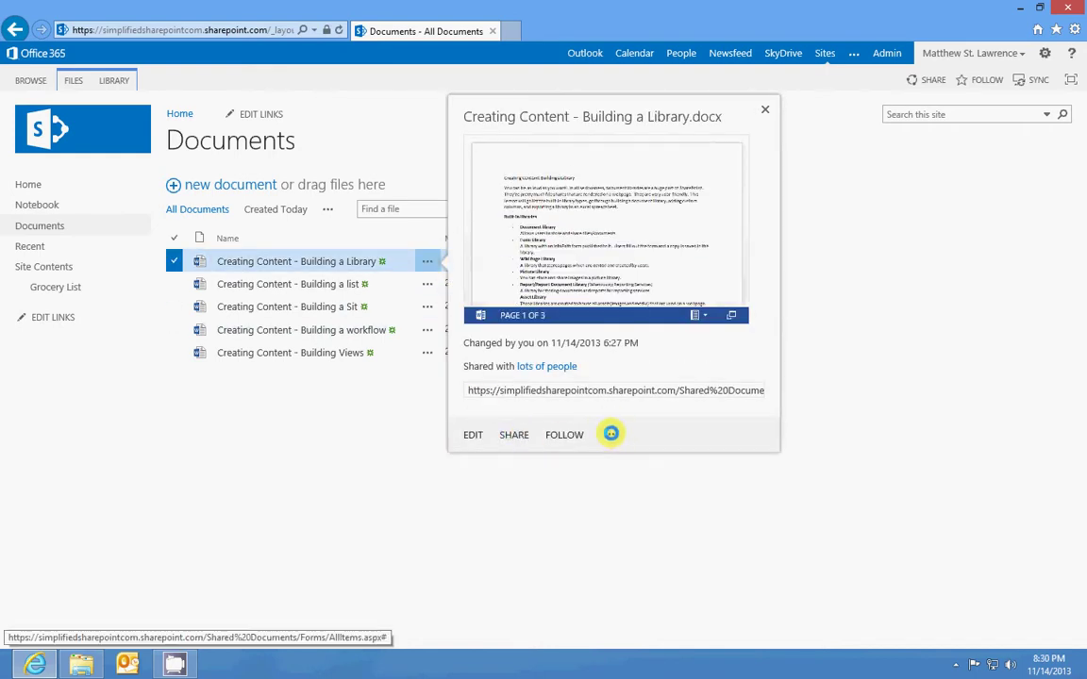
{"action": "left_click", "coordinate": [610, 434]}
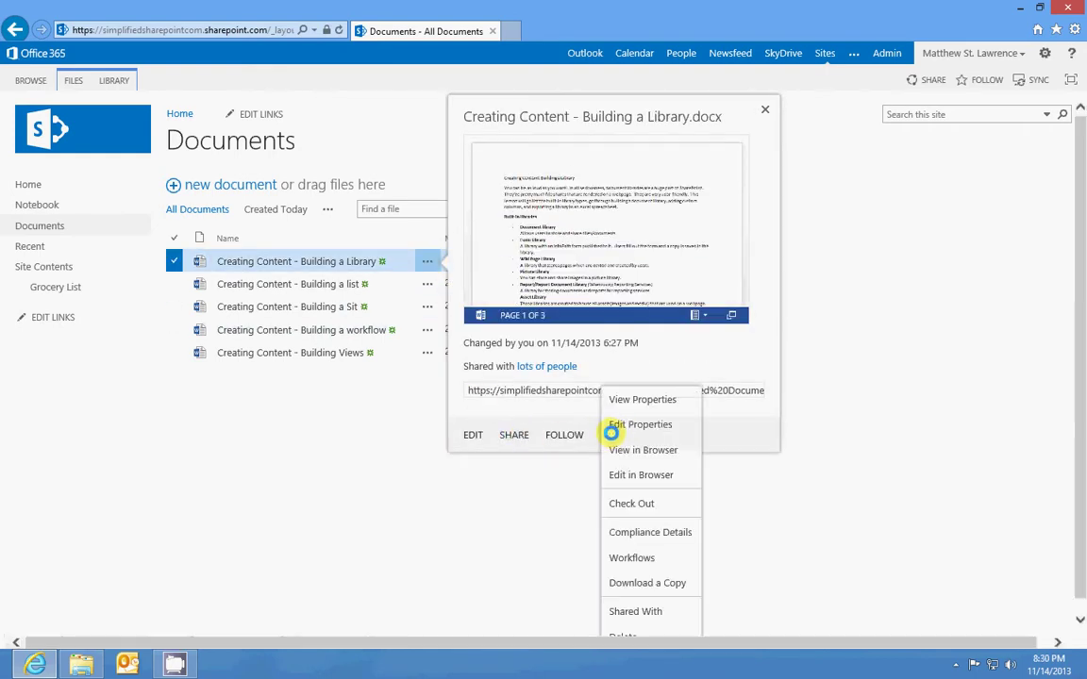
{"action": "left_click", "coordinate": [634, 503]}
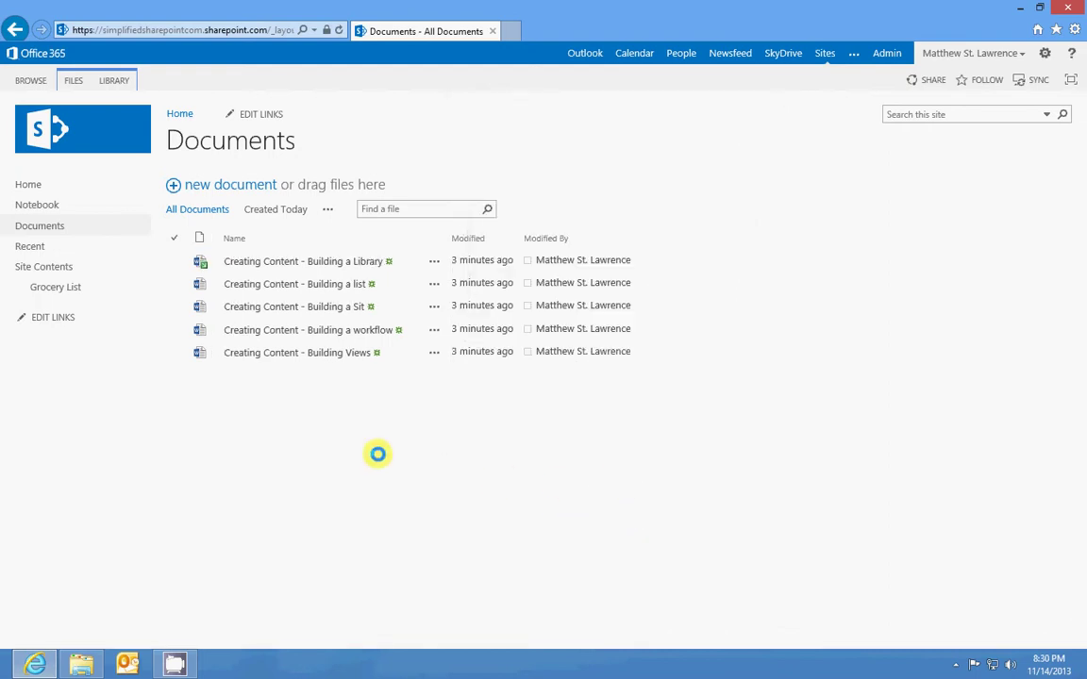
{"action": "mouse_move", "coordinate": [563, 260]}
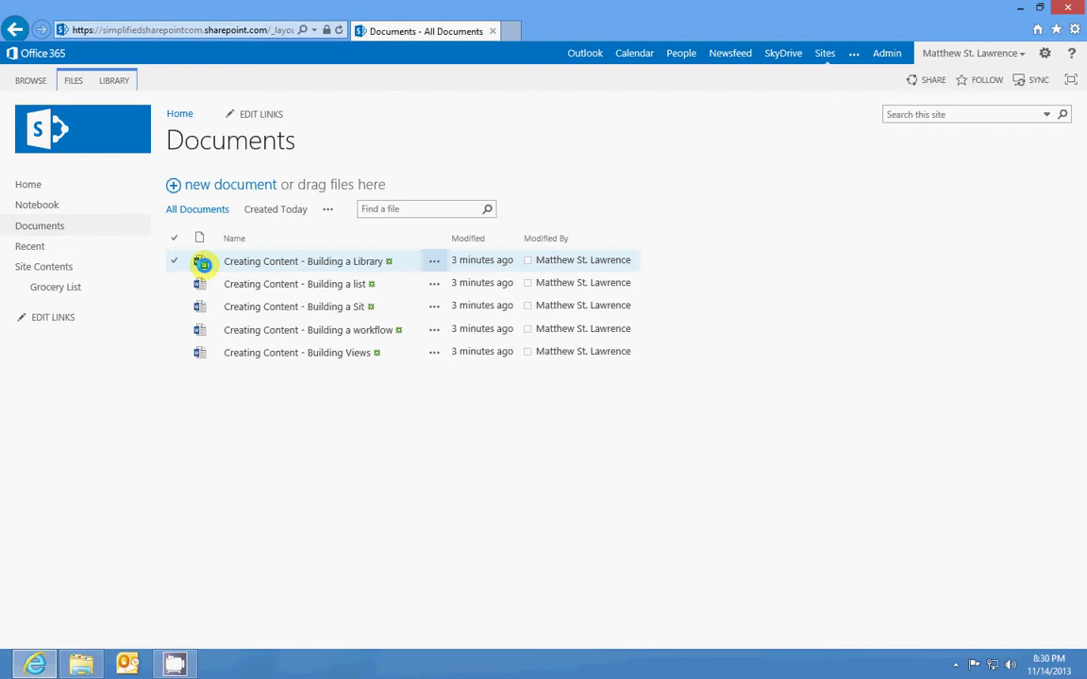
{"action": "mouse_move", "coordinate": [201, 263]}
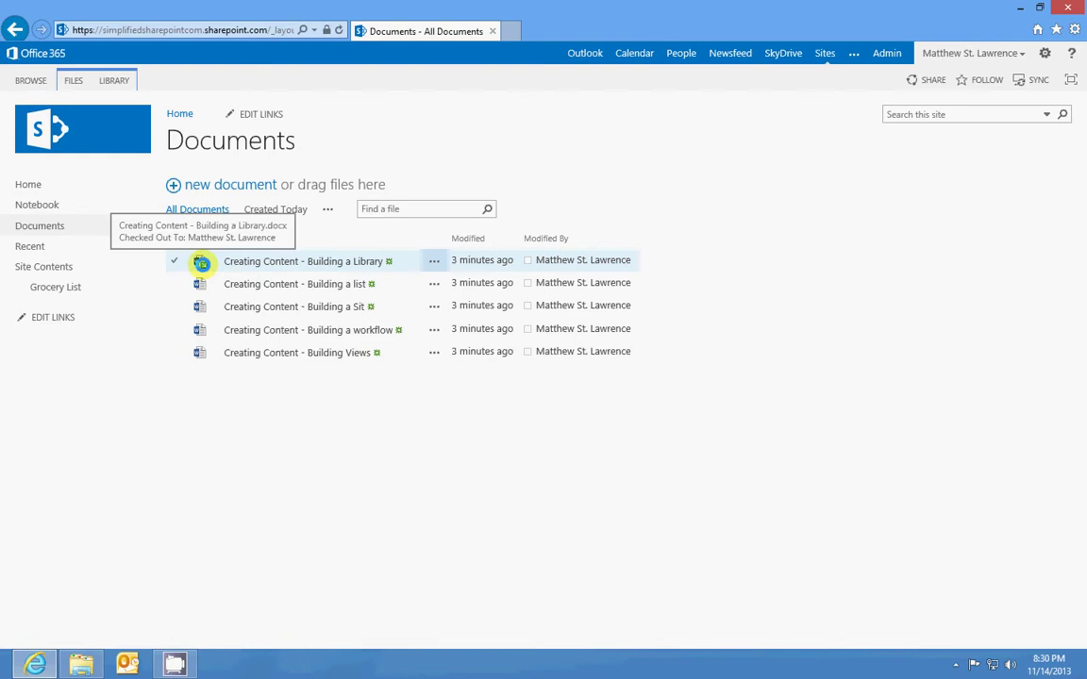
Step: Examine the retain check-out and comments options for checking in "Creating Content - Building a Library", and cancel without checking it in
{"action": "left_click", "coordinate": [432, 261]}
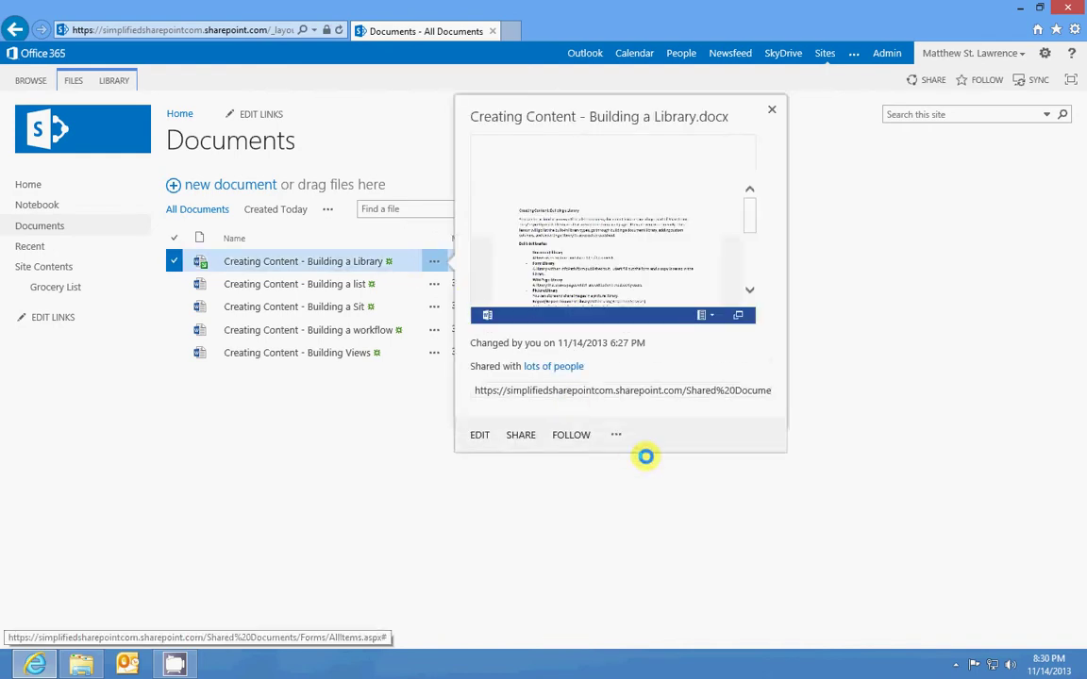
{"action": "left_click", "coordinate": [615, 433]}
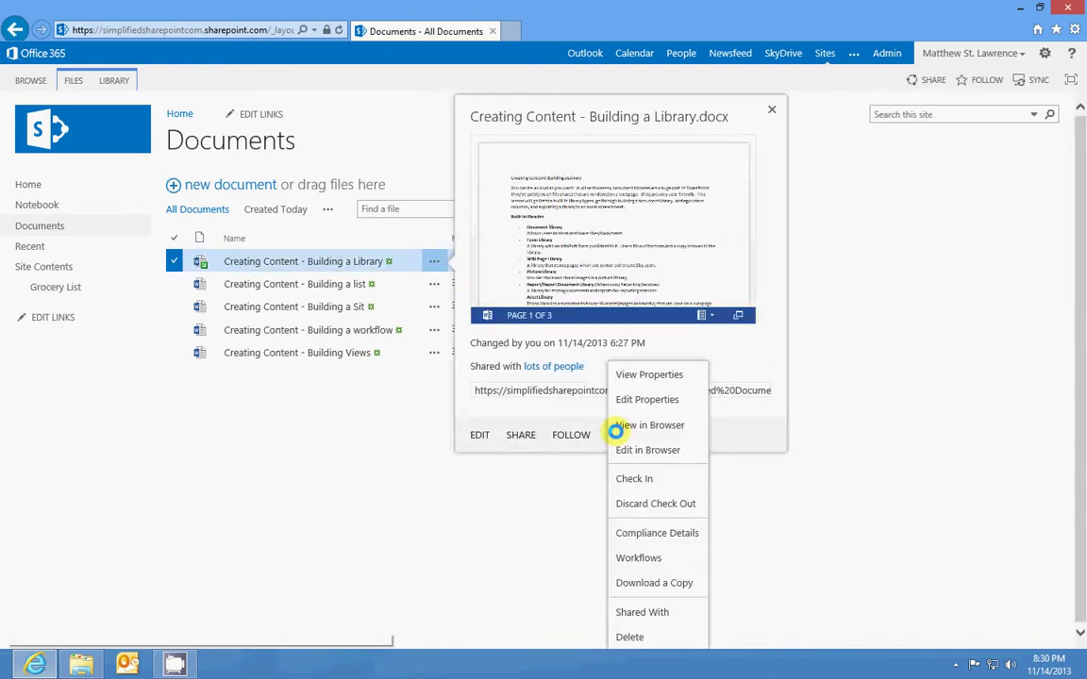
{"action": "left_click", "coordinate": [653, 480]}
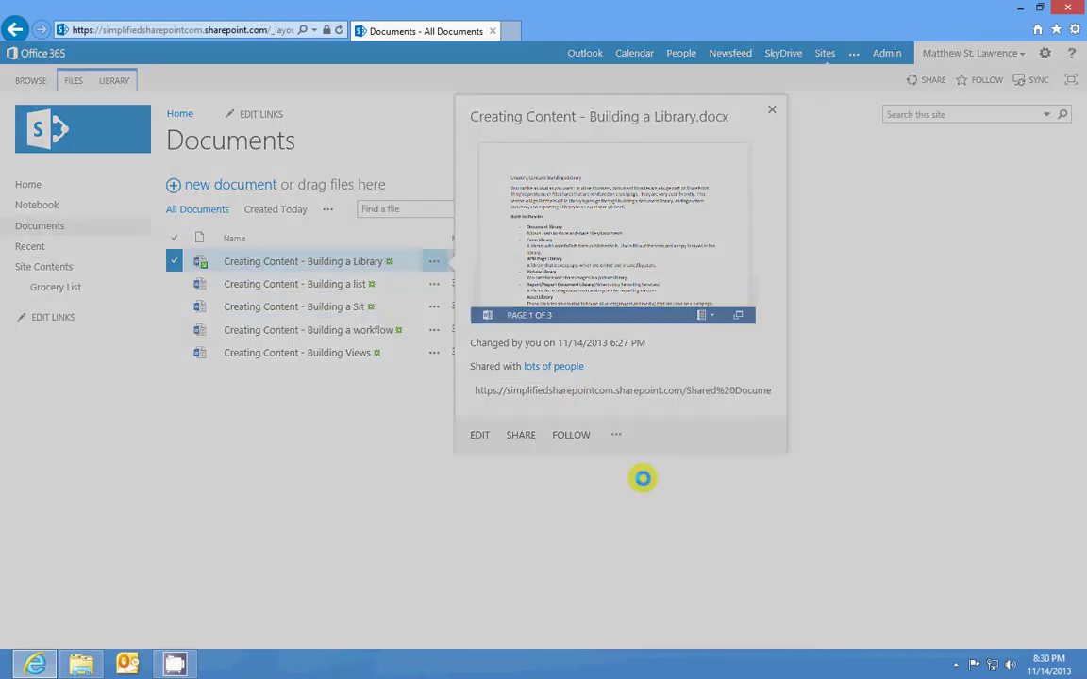
{"action": "left_click_drag", "start_coordinate": [503, 266], "coordinate": [579, 263]}
{"action": "left_click", "coordinate": [587, 275]}
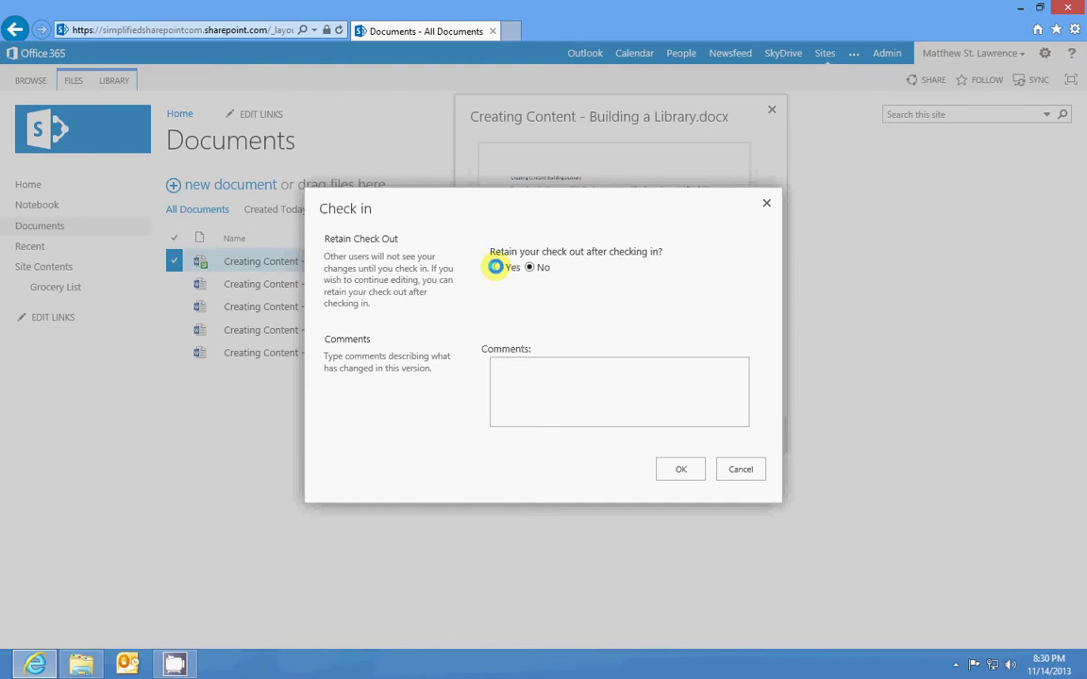
{"action": "left_click", "coordinate": [511, 389]}
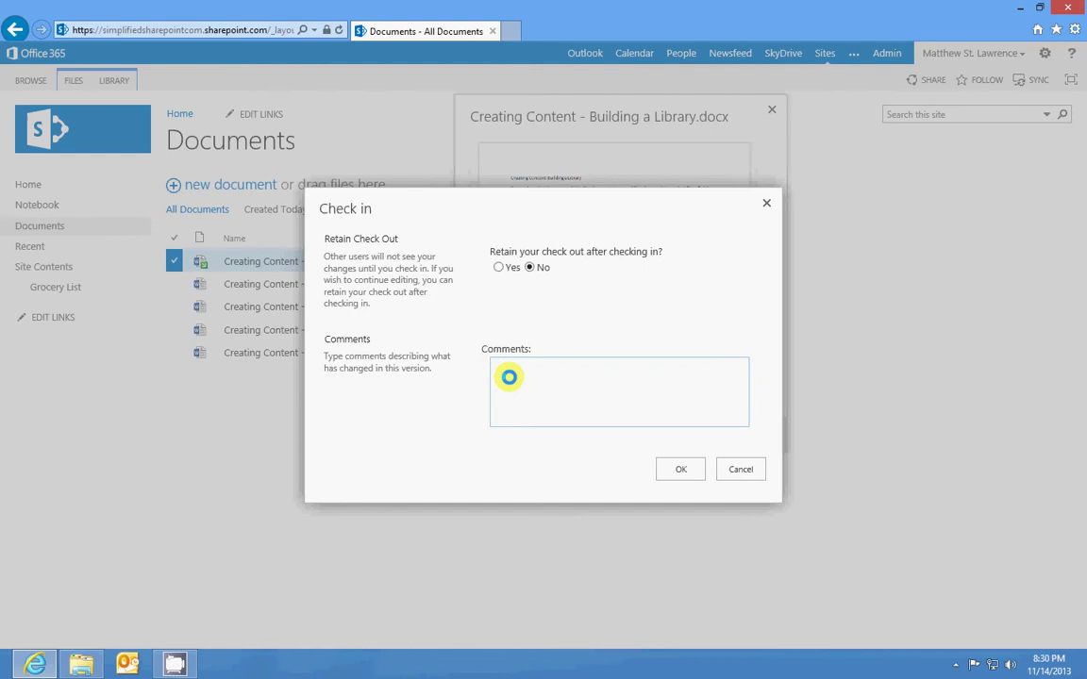
{"action": "left_click", "coordinate": [739, 471]}
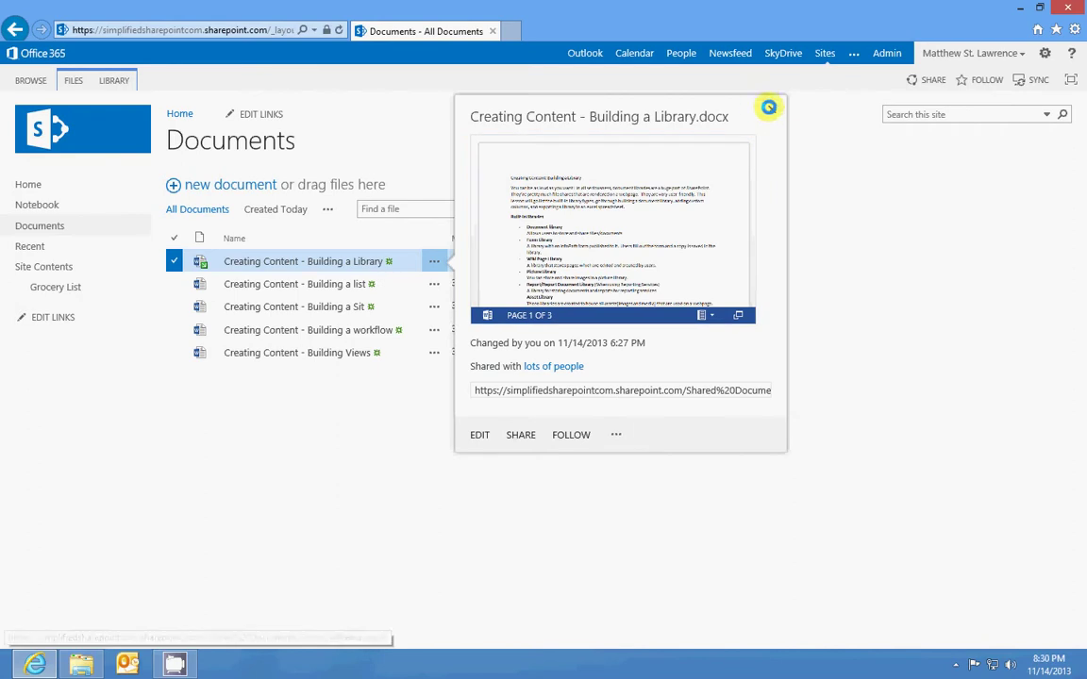
{"action": "left_click", "coordinate": [769, 108]}
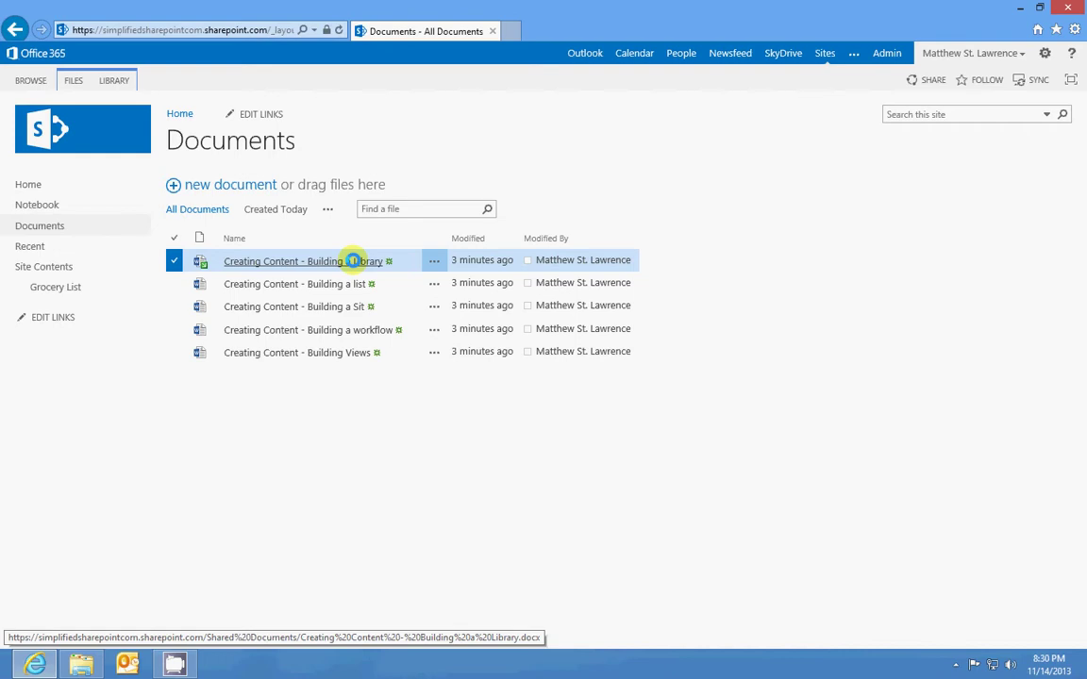
Step: Check in "Creating Content - Building a Library" without retaining the check-out and with no comments
{"action": "left_click", "coordinate": [434, 260]}
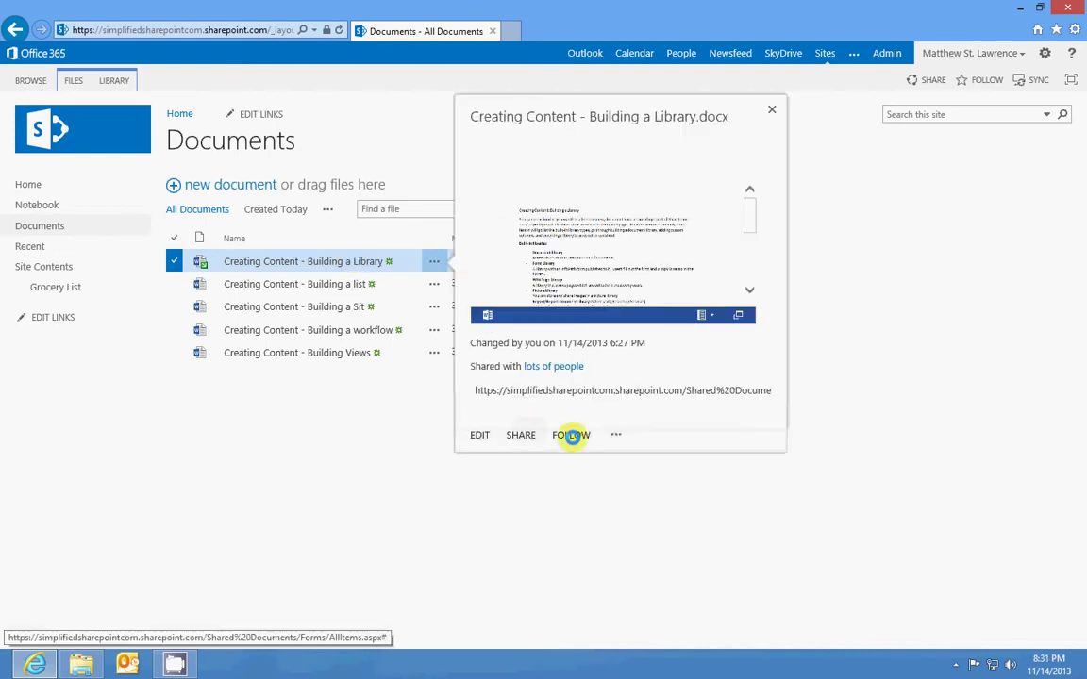
{"action": "left_click", "coordinate": [615, 435]}
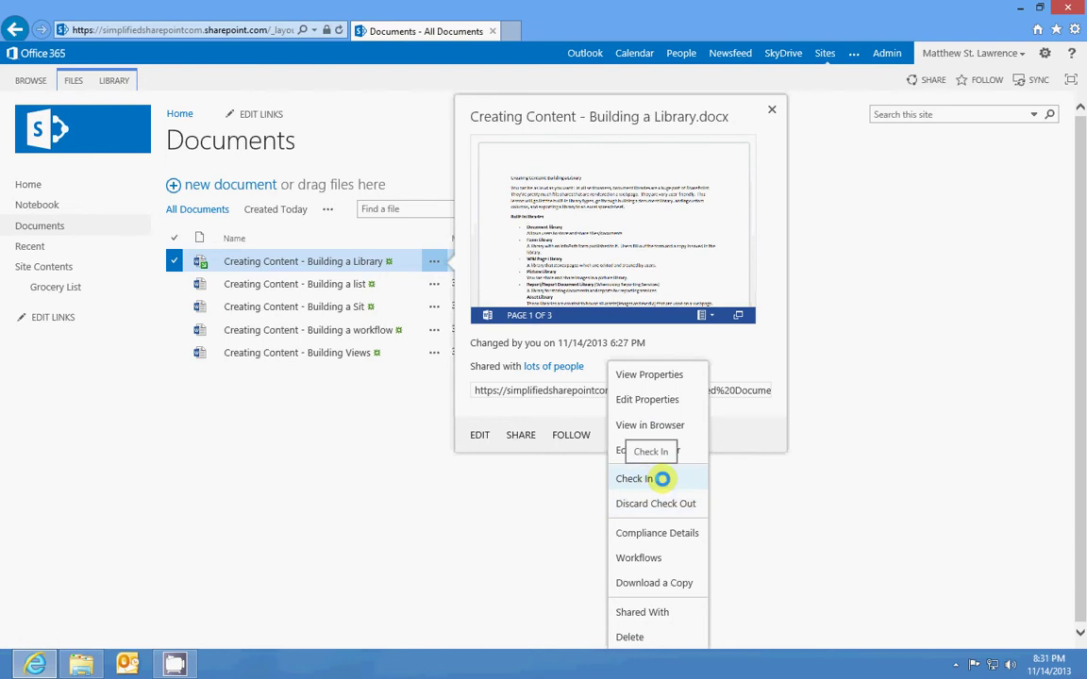
{"action": "left_click", "coordinate": [662, 479]}
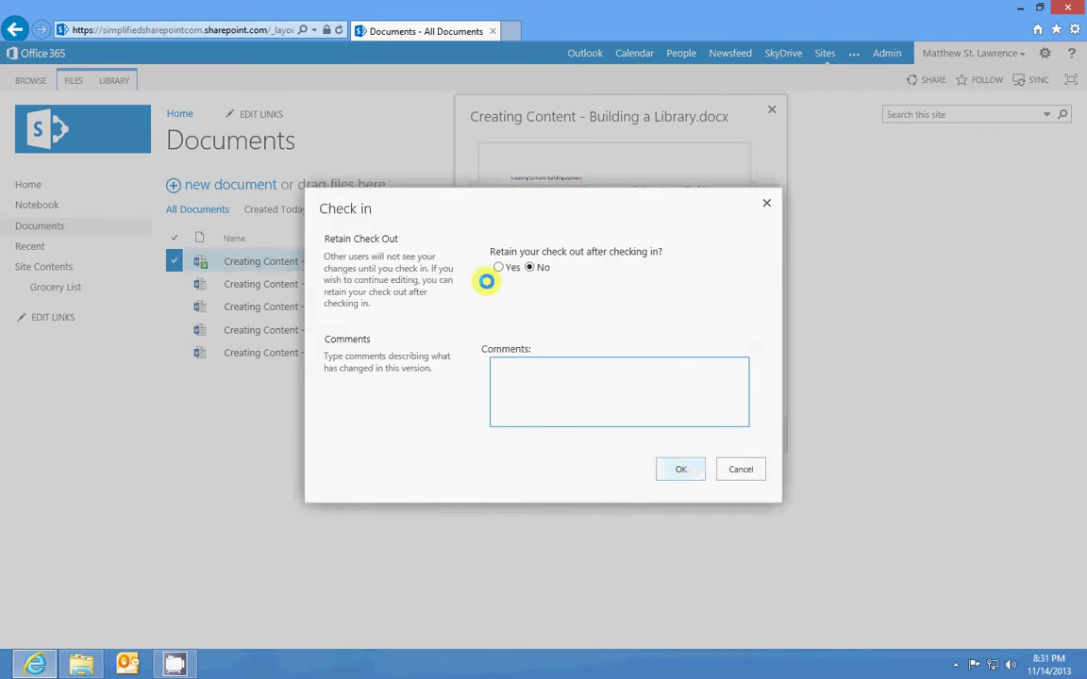
{"action": "left_click", "coordinate": [678, 472]}
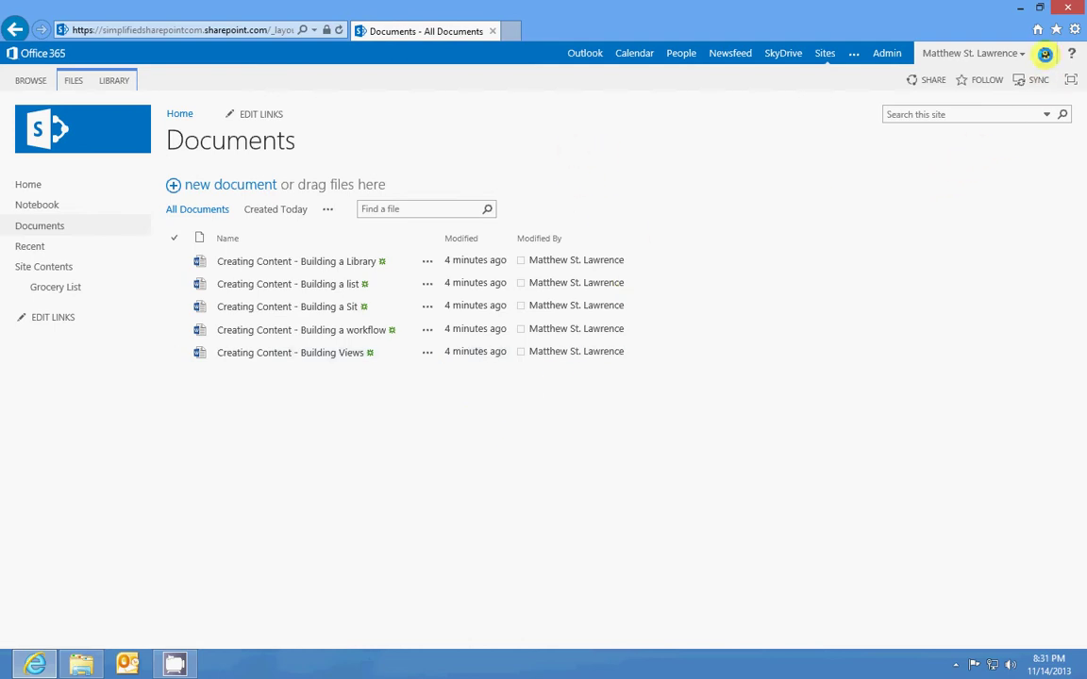
Step: Go to the site contents and open the catalogue of apps that can be added to the site
{"action": "left_click", "coordinate": [1044, 54]}
{"action": "left_click", "coordinate": [1025, 181]}
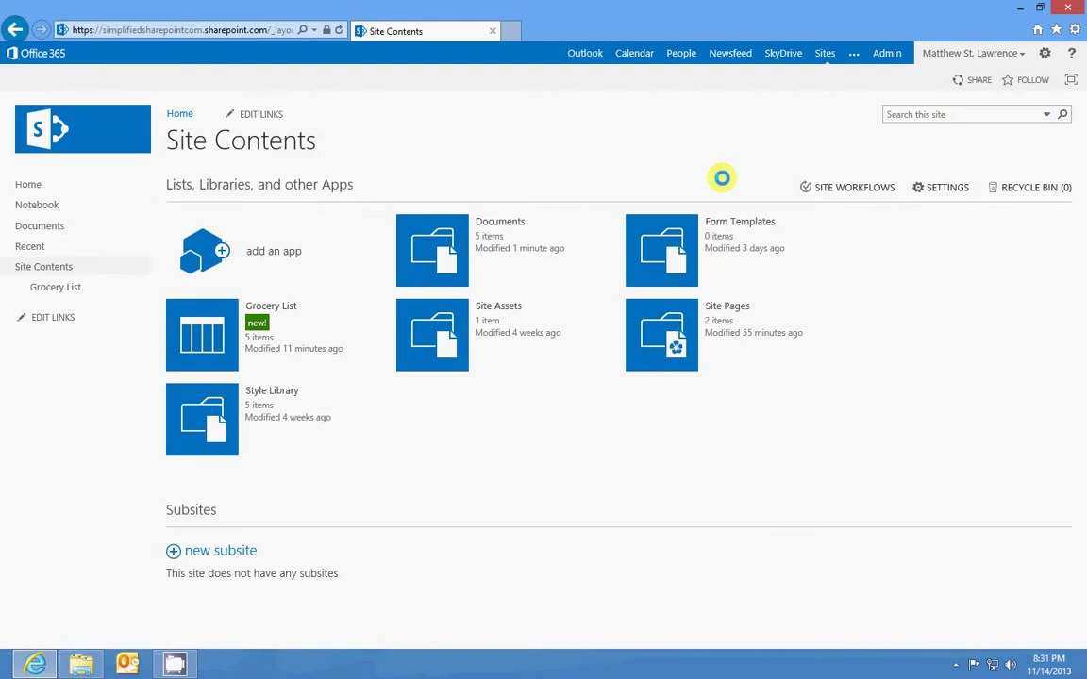
{"action": "left_click", "coordinate": [283, 251]}
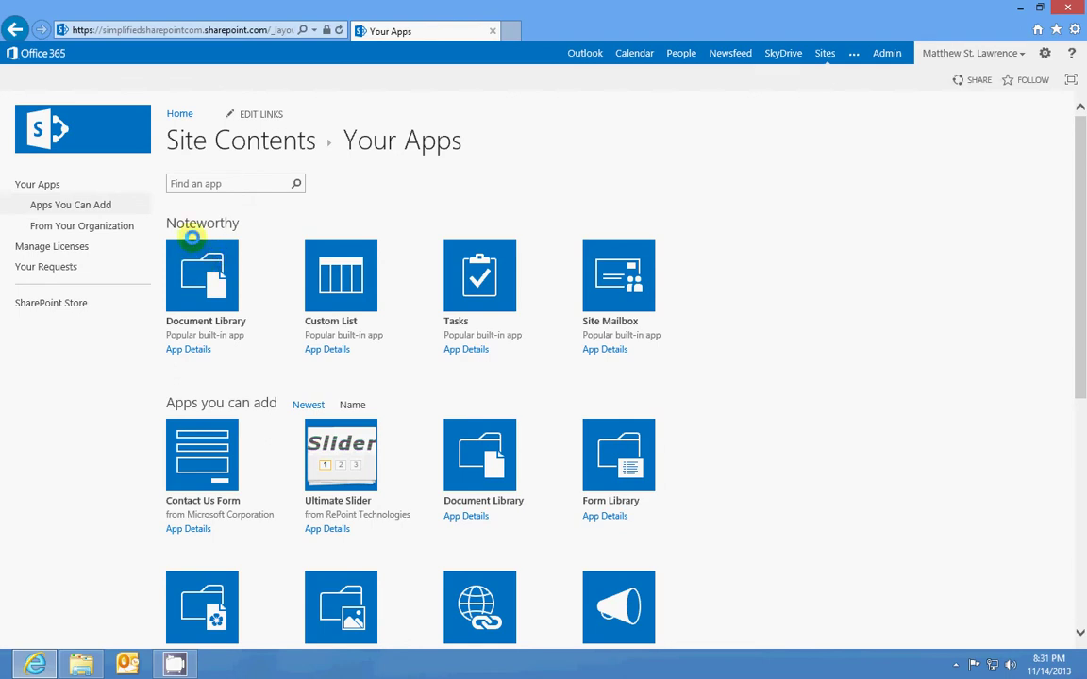
Step: Examine the Noteworthy apps and the first page of list and library apps available to add
{"action": "mouse_move", "coordinate": [158, 221]}
{"action": "left_mouse_down"}
{"action": "mouse_move", "coordinate": [234, 223]}
{"action": "mouse_move", "coordinate": [160, 225]}
{"action": "mouse_move", "coordinate": [175, 223]}
{"action": "left_mouse_up"}
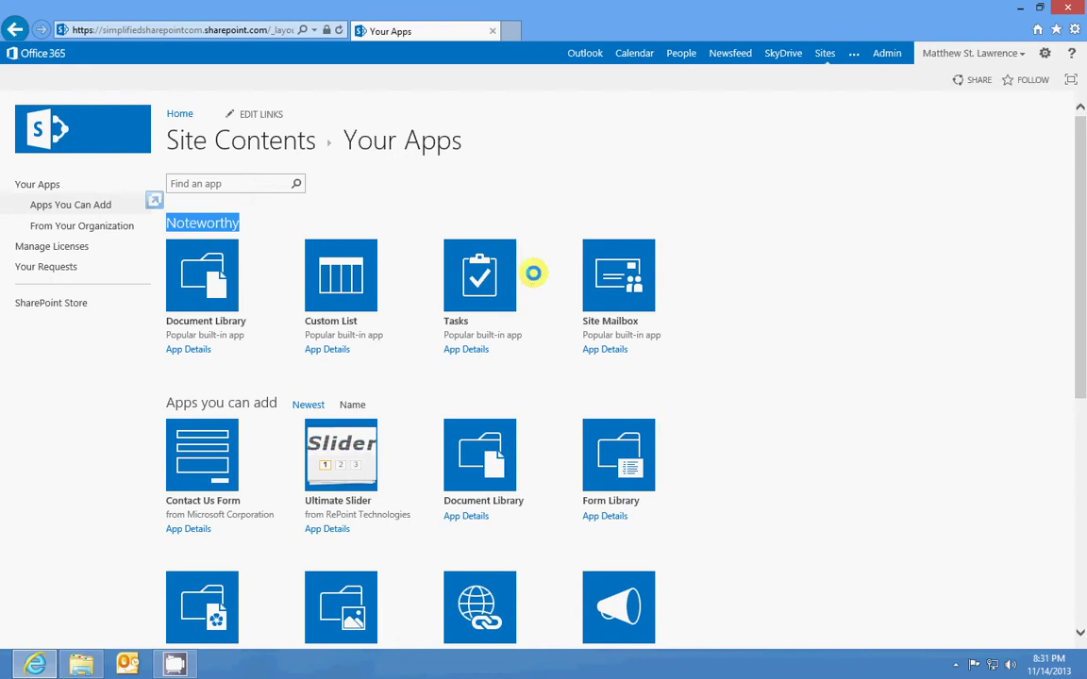
{"action": "left_click", "coordinate": [805, 254]}
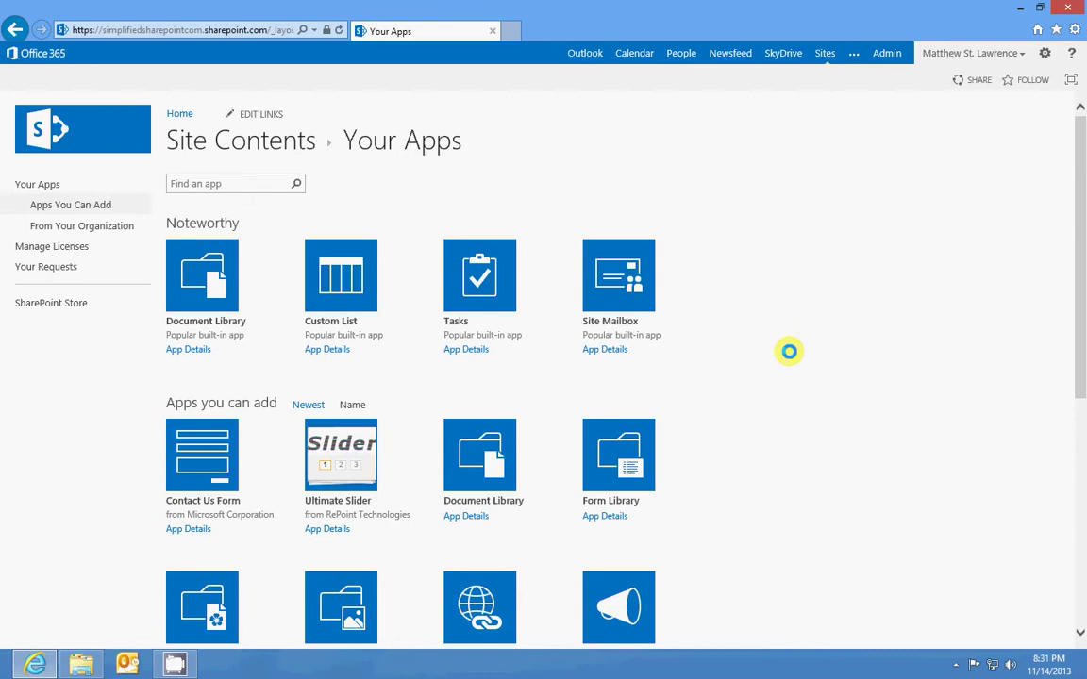
{"action": "scroll", "coordinate": [781, 357], "scroll_direction": "down", "scroll_amount": 3}
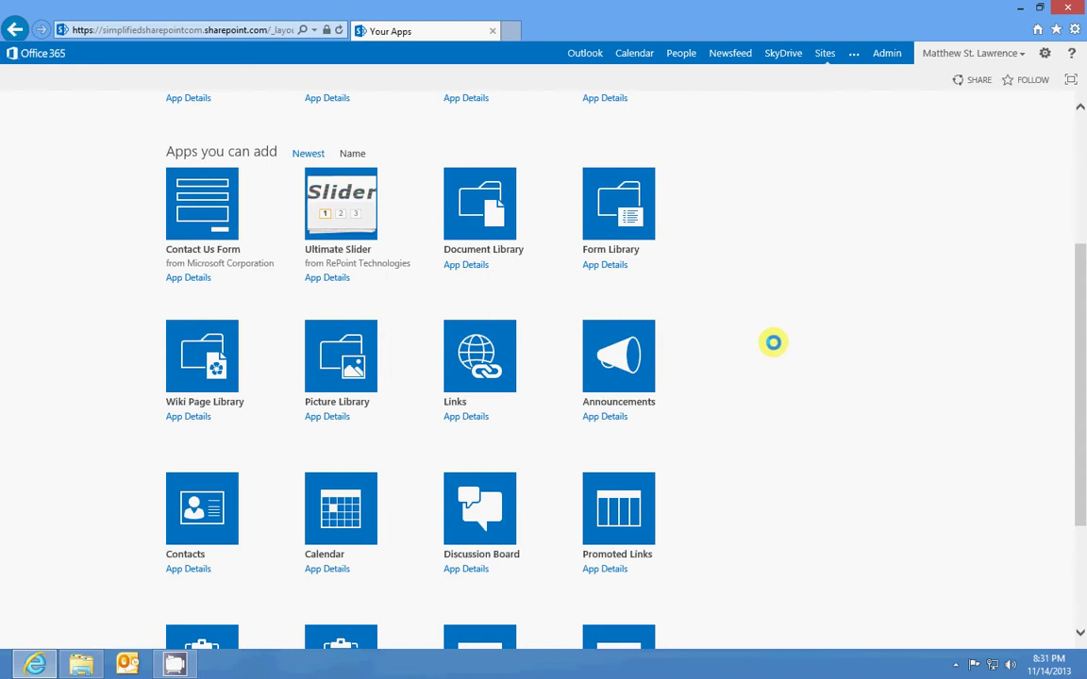
{"action": "left_click", "coordinate": [610, 206]}
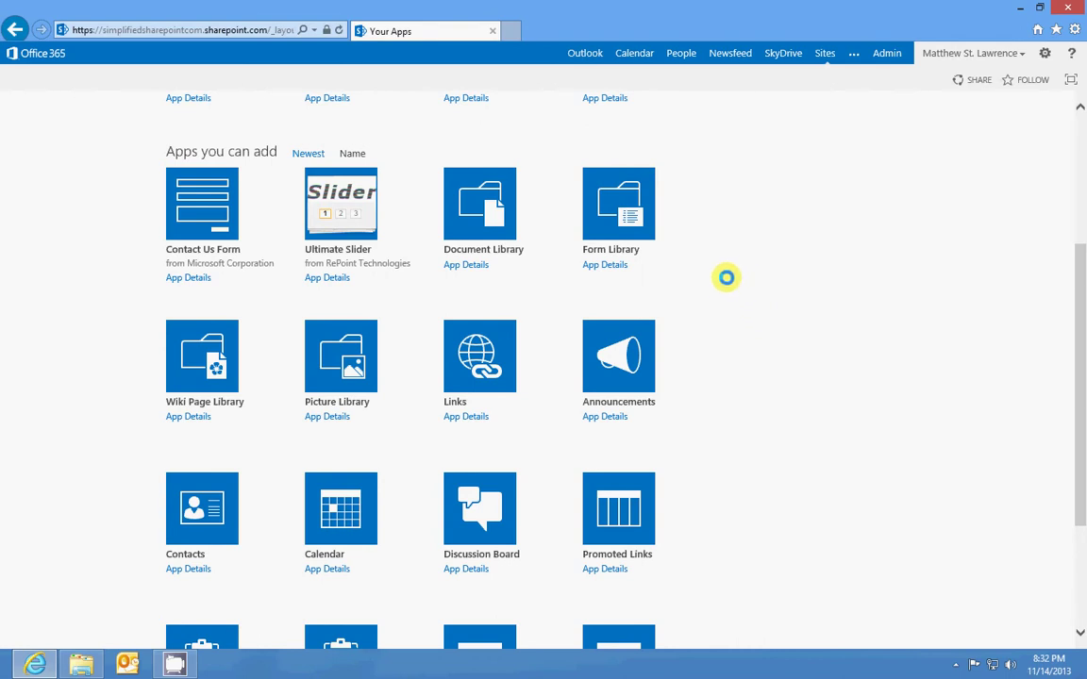
{"action": "scroll", "coordinate": [726, 278], "scroll_direction": "down", "scroll_amount": 3}
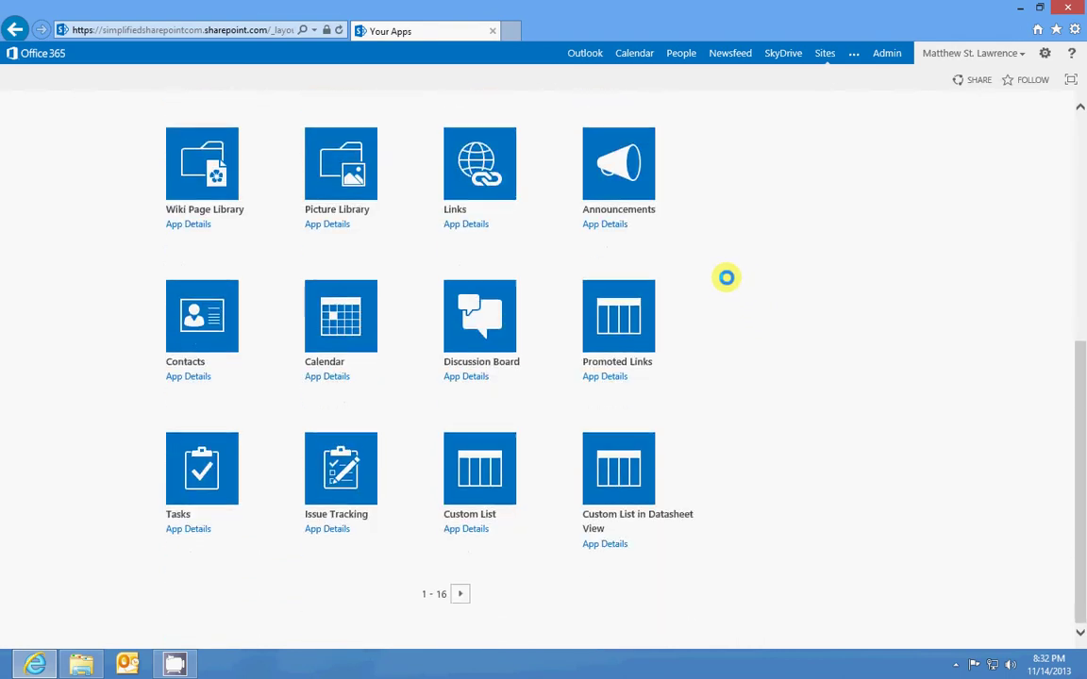
{"action": "scroll", "coordinate": [727, 277], "scroll_direction": "up", "scroll_amount": 4}
Step: Examine the second page of available apps, including Asset Library, Data Connection Library and Report Library
{"action": "left_click", "coordinate": [464, 595]}
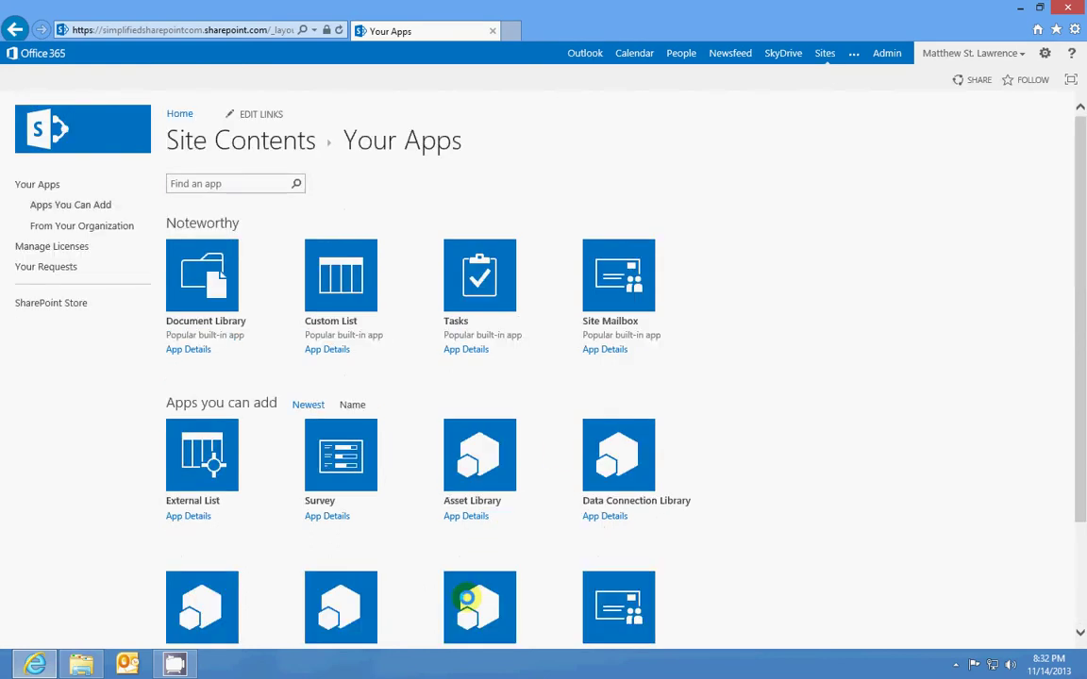
{"action": "scroll", "coordinate": [759, 368], "scroll_direction": "down", "scroll_amount": 1}
{"action": "scroll", "coordinate": [758, 369], "scroll_direction": "down", "scroll_amount": 1}
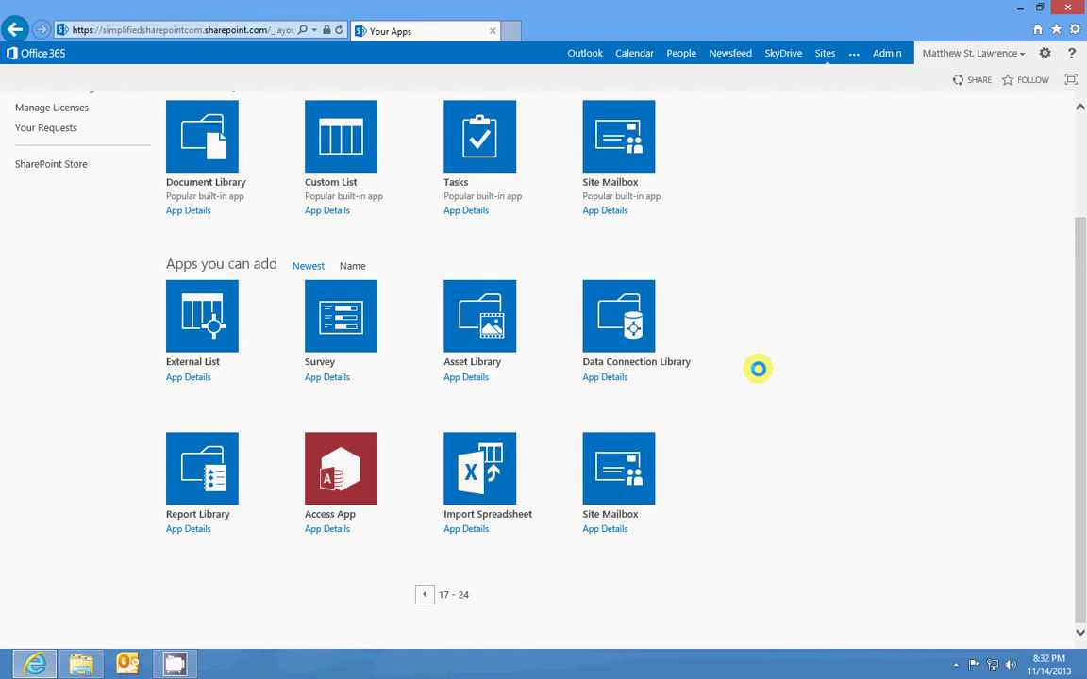
{"action": "scroll", "coordinate": [758, 368], "scroll_direction": "up", "scroll_amount": 1}
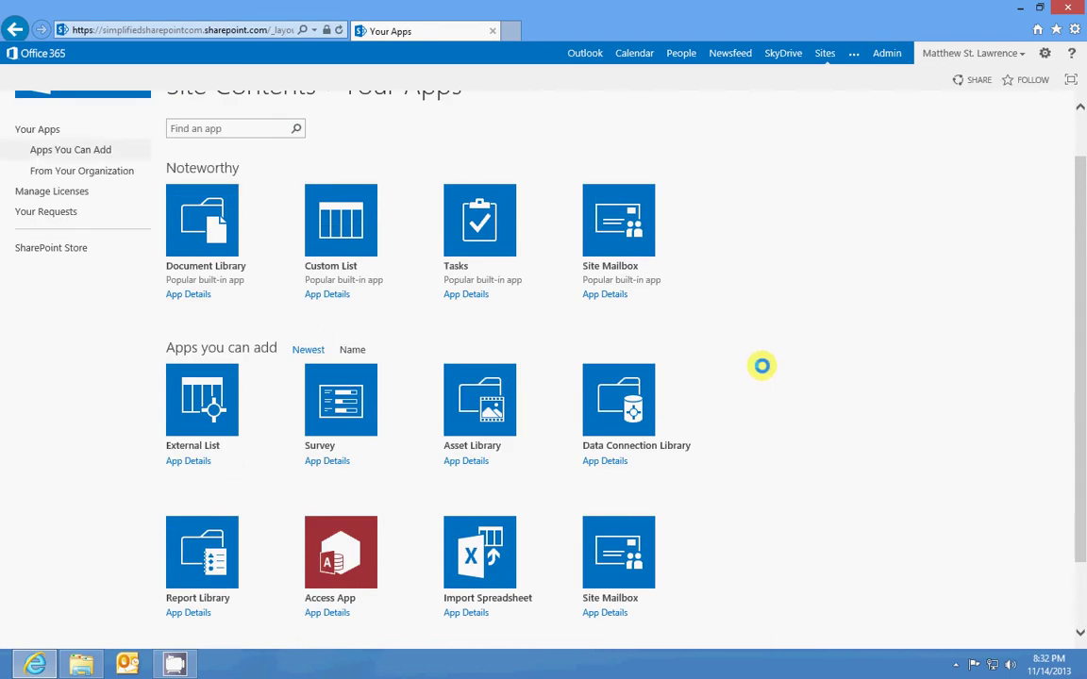
{"action": "scroll", "coordinate": [761, 365], "scroll_direction": "down", "scroll_amount": 1}
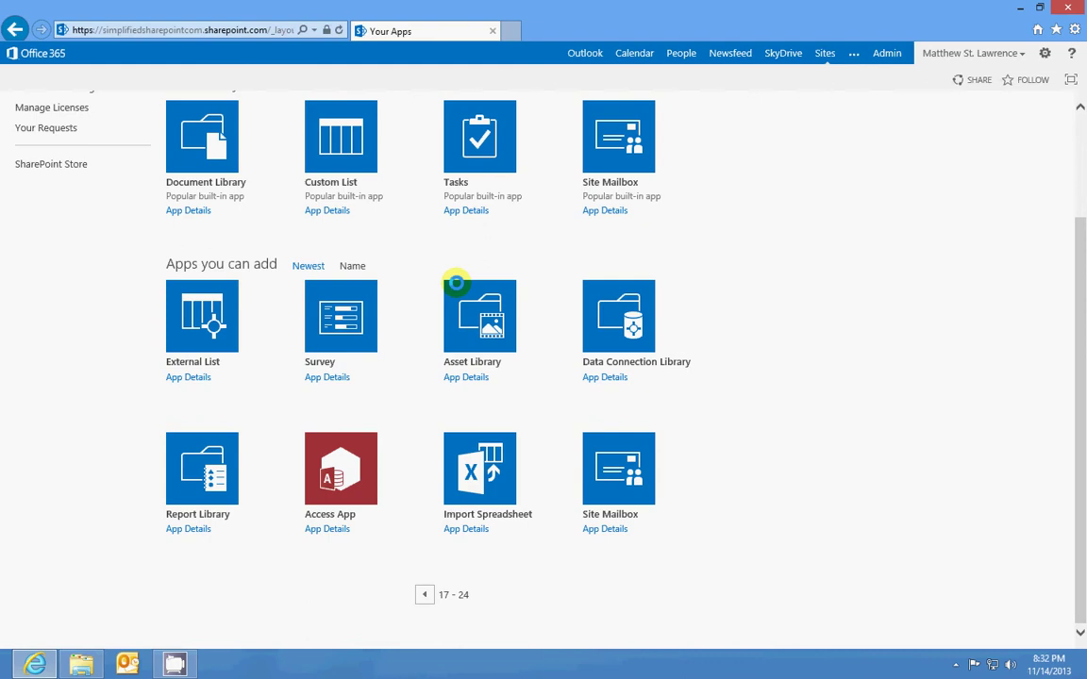
Step: Return to the first page of available apps and review the library and list types offered there
{"action": "left_click", "coordinate": [425, 594]}
{"action": "scroll", "coordinate": [717, 409], "scroll_direction": "down", "scroll_amount": 3}
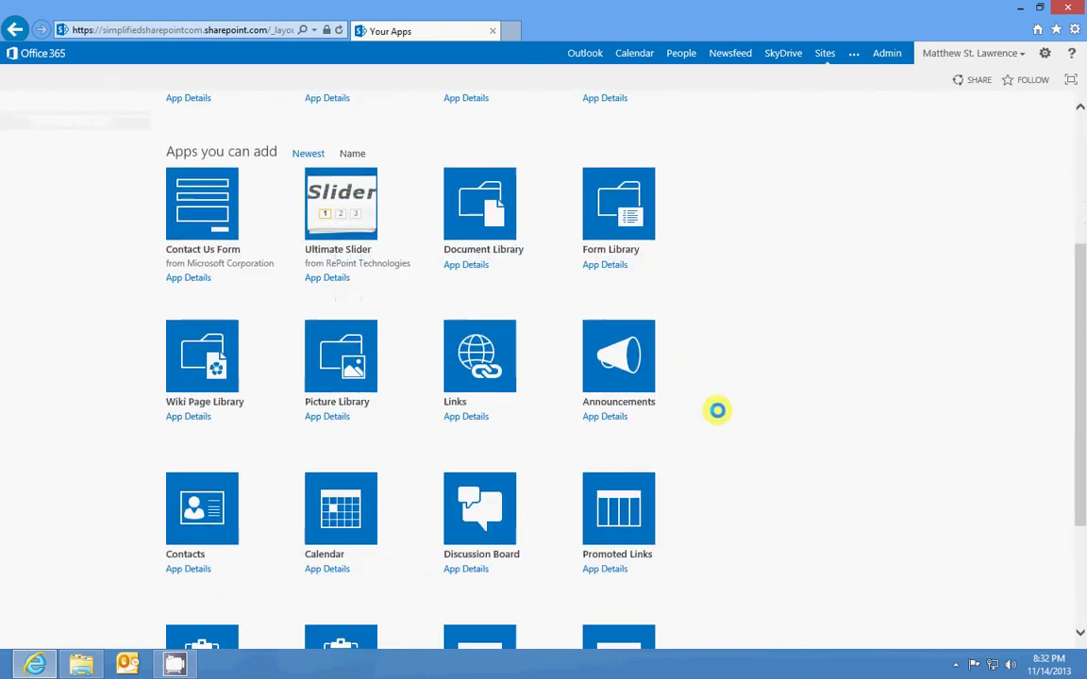
{"action": "scroll", "coordinate": [723, 409], "scroll_direction": "down", "scroll_amount": 2}
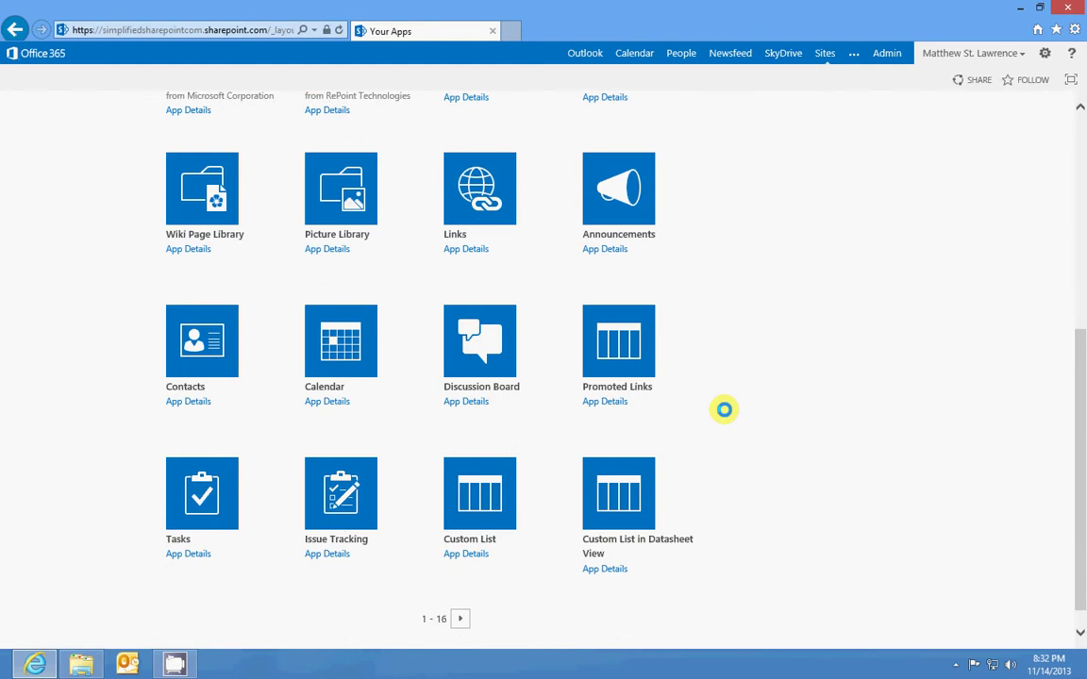
Step: Open the public site's Pages library and view the contents of its EU folder
{"action": "scroll", "coordinate": [722, 408], "scroll_direction": "up", "scroll_amount": 2}
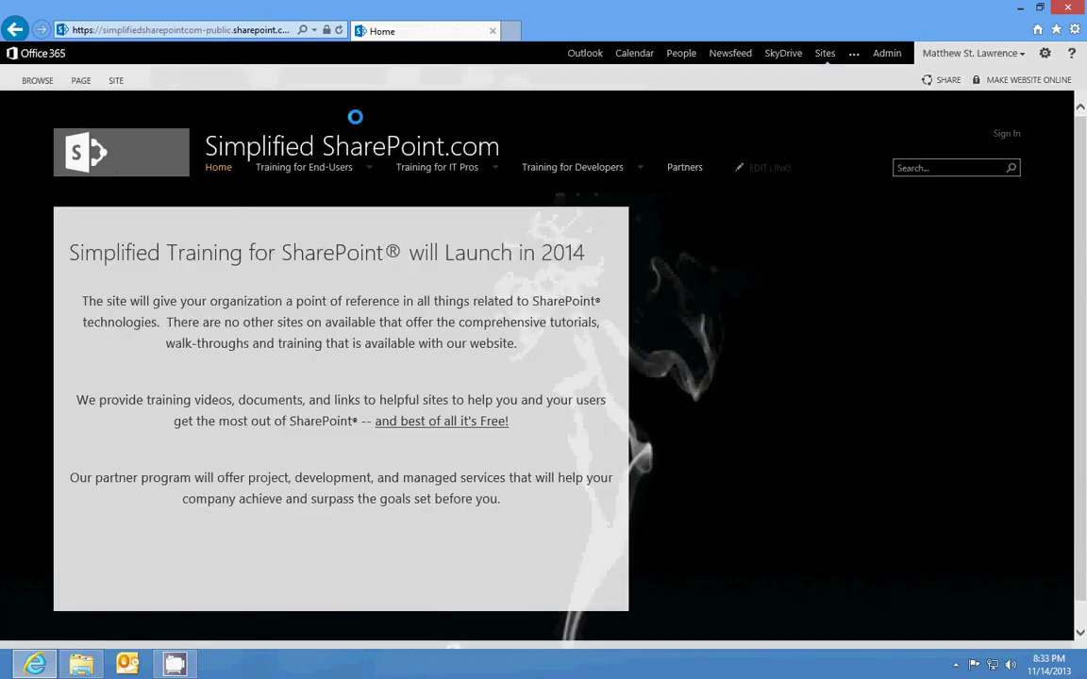
{"action": "left_click", "coordinate": [78, 82]}
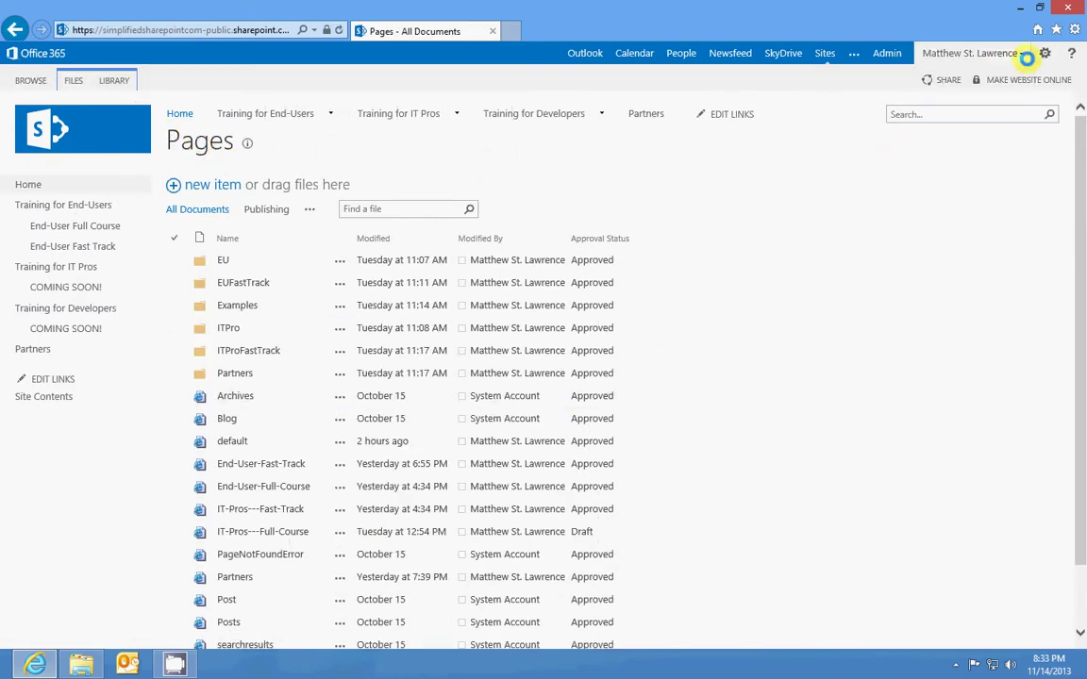
{"action": "left_click", "coordinate": [1044, 52]}
{"action": "left_click", "coordinate": [643, 322]}
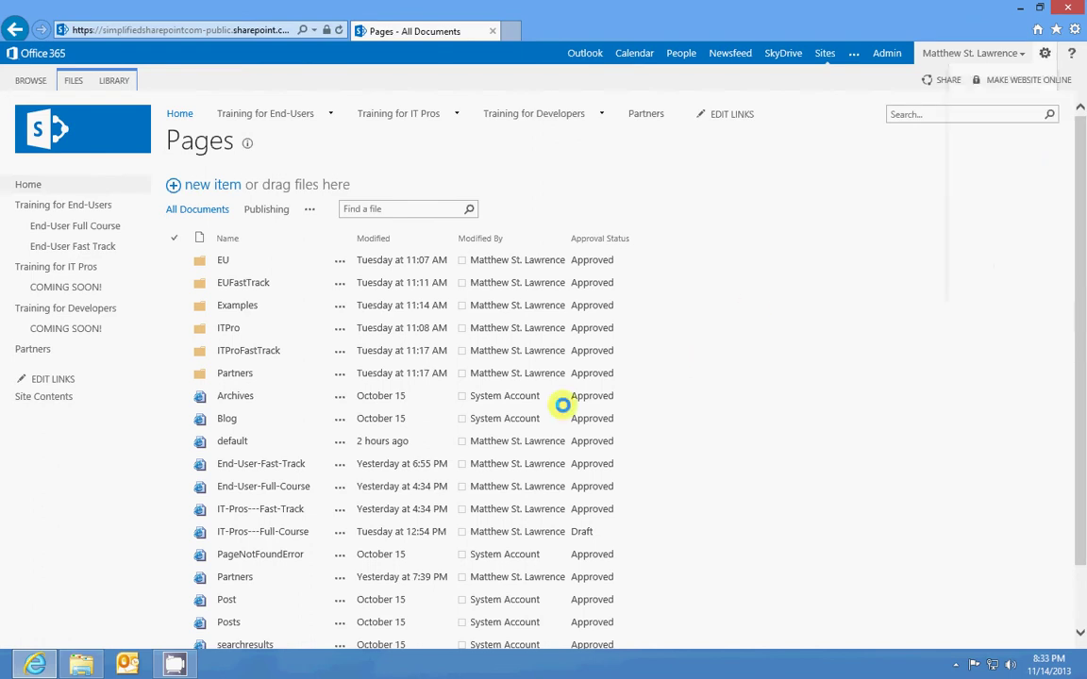
{"action": "scroll", "coordinate": [561, 404], "scroll_direction": "down", "scroll_amount": 2}
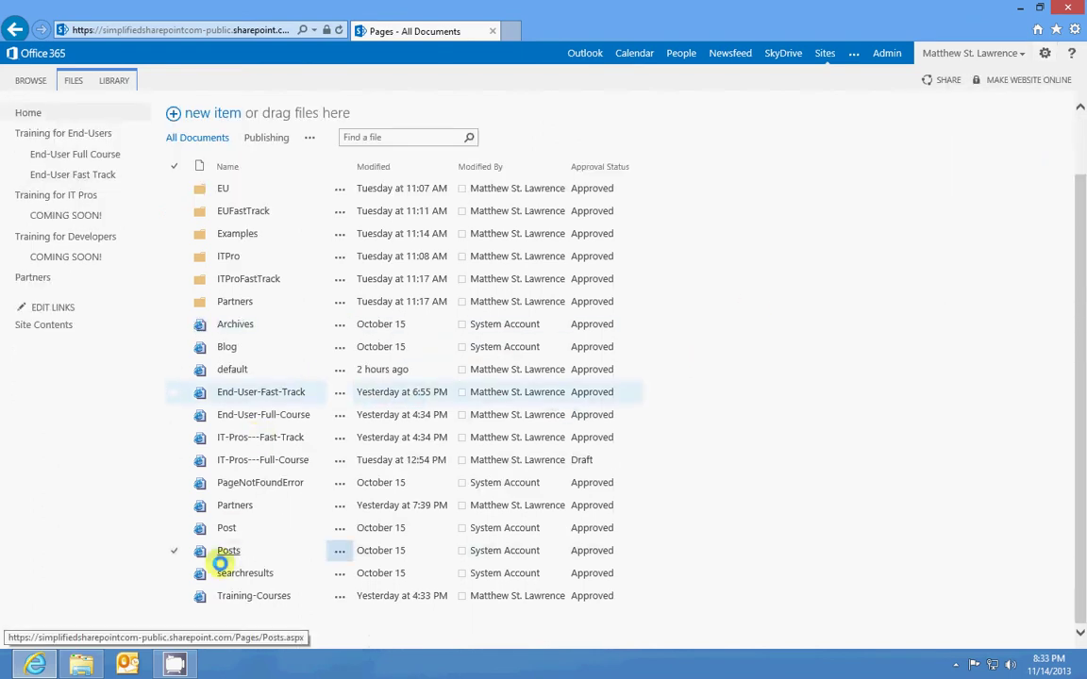
{"action": "left_click", "coordinate": [227, 189]}
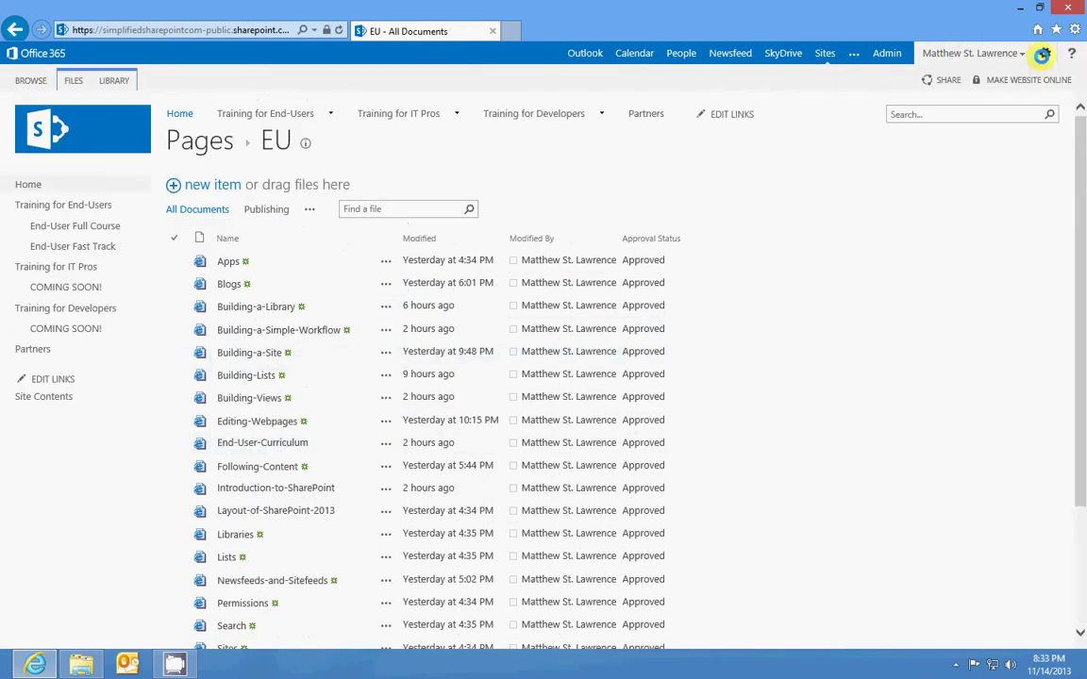
Step: Open the Site Assets library from the public site's contents and preview the Camera image
{"action": "left_click", "coordinate": [1044, 53]}
{"action": "left_click", "coordinate": [1004, 156]}
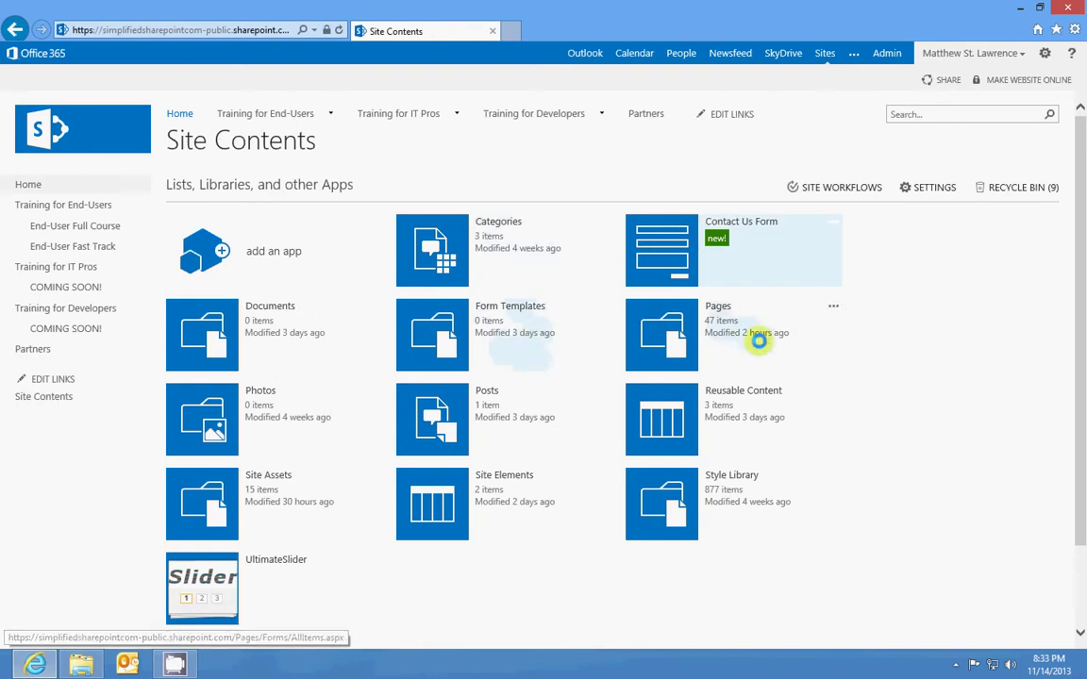
{"action": "scroll", "coordinate": [817, 397], "scroll_direction": "down", "scroll_amount": 2}
{"action": "left_click", "coordinate": [216, 400]}
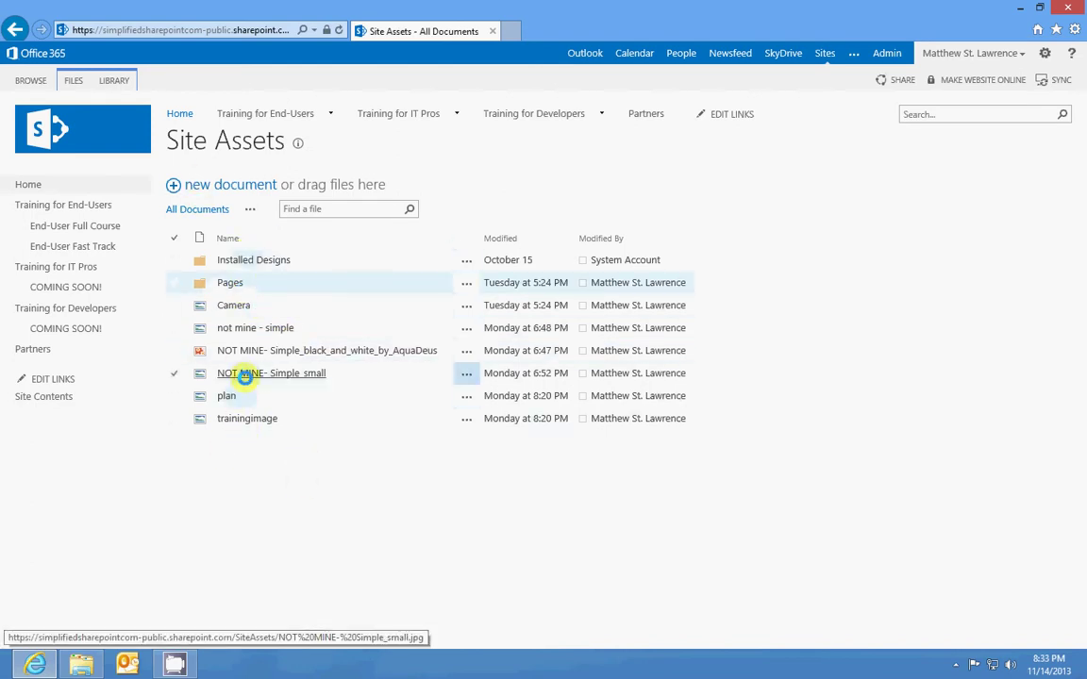
{"action": "left_click", "coordinate": [466, 306]}
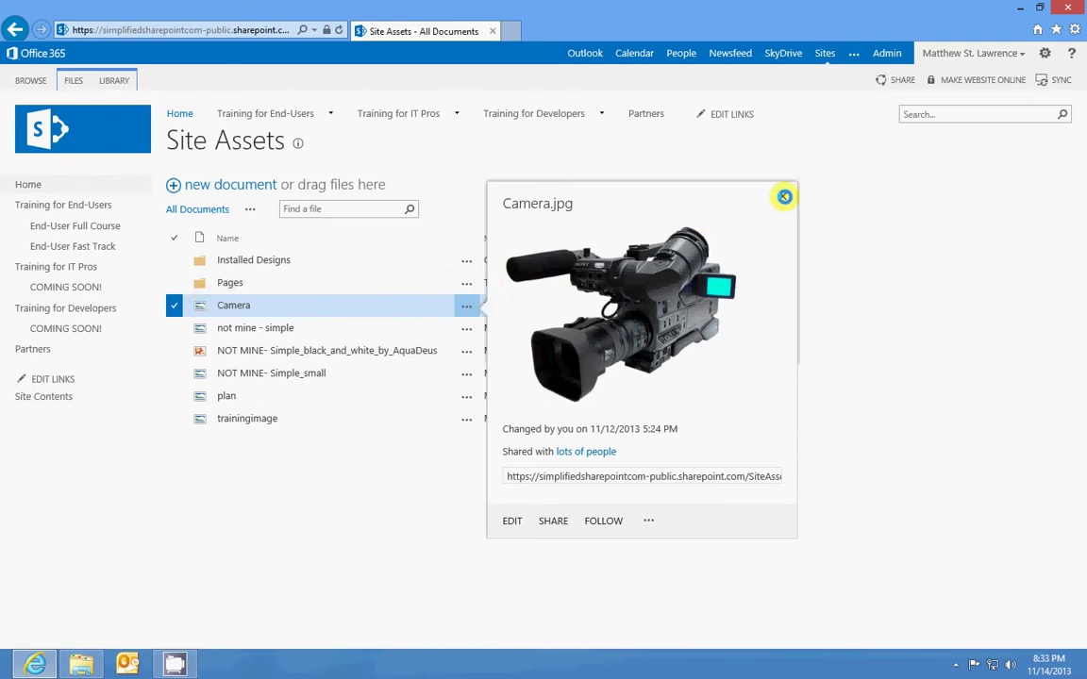
{"action": "left_click", "coordinate": [782, 197]}
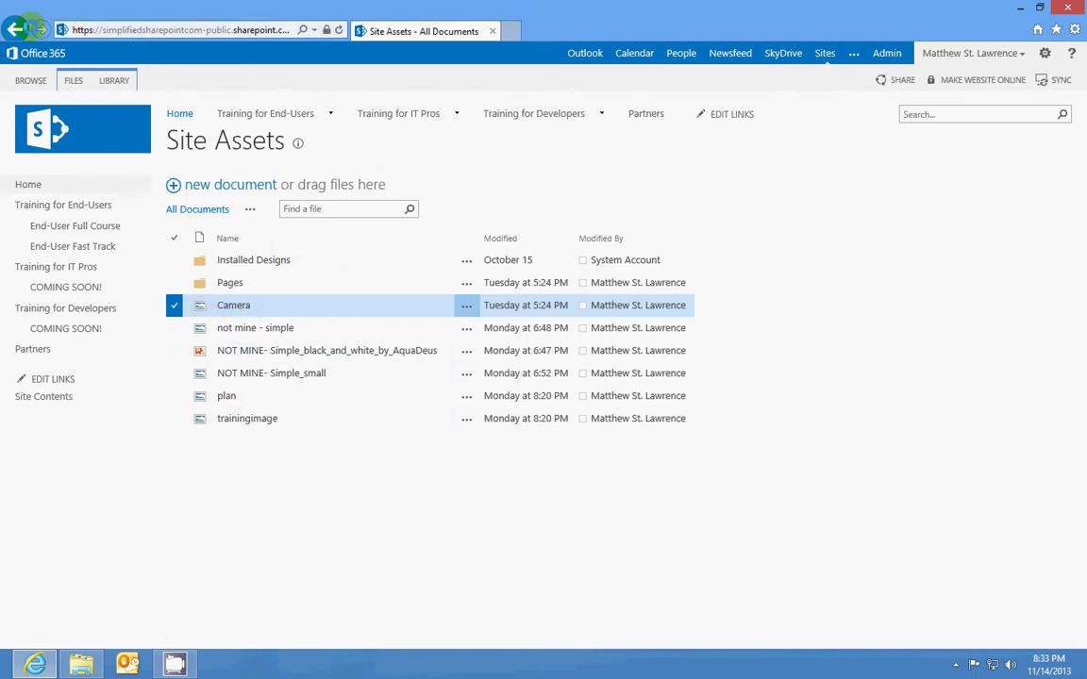
Step: Return to the team site and open its Documents library
{"action": "left_click", "coordinate": [15, 29]}
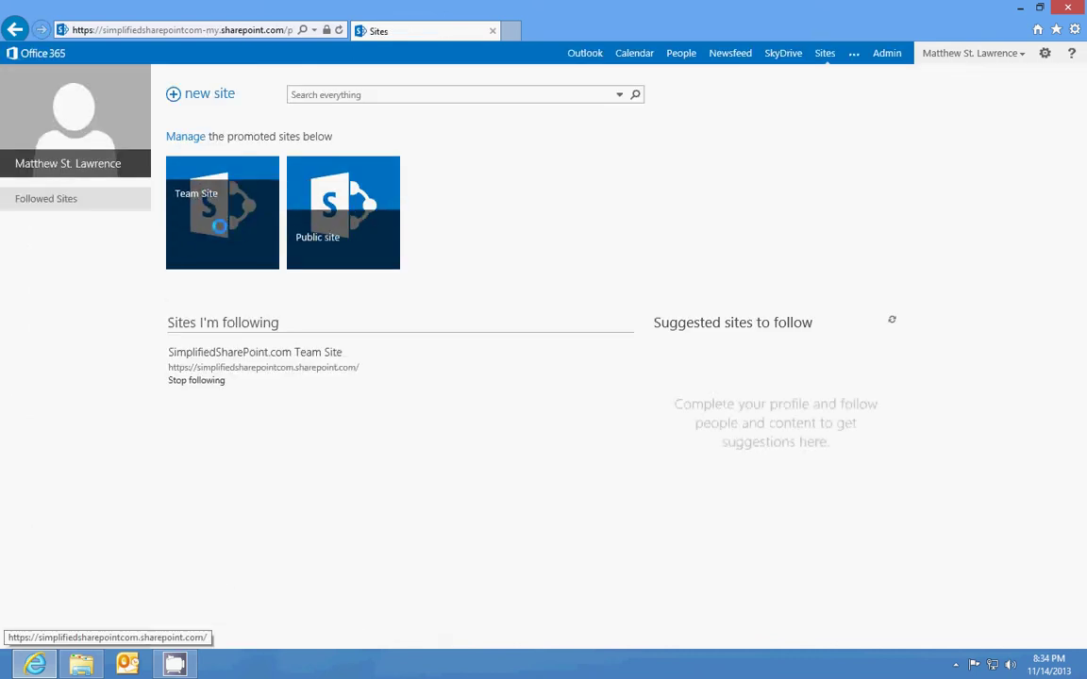
{"action": "left_click", "coordinate": [217, 213]}
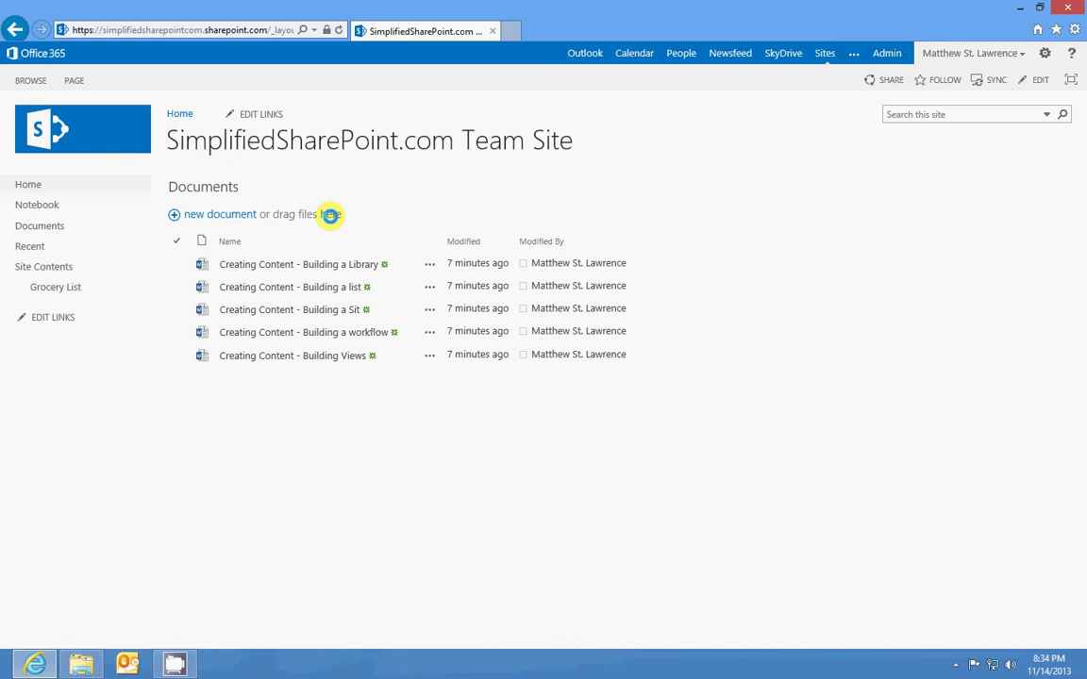
{"action": "left_click", "coordinate": [205, 187]}
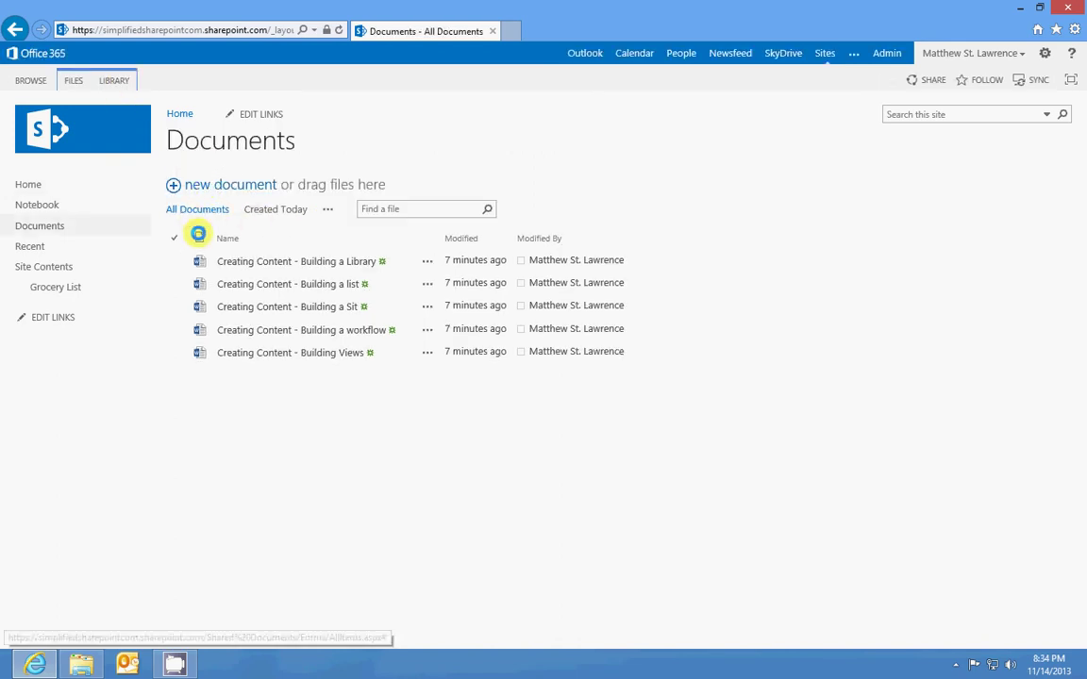
Step: Select all five Creating Content documents one by one, and clear the whole selection
{"action": "left_click", "coordinate": [173, 261]}
{"action": "left_click", "coordinate": [173, 283]}
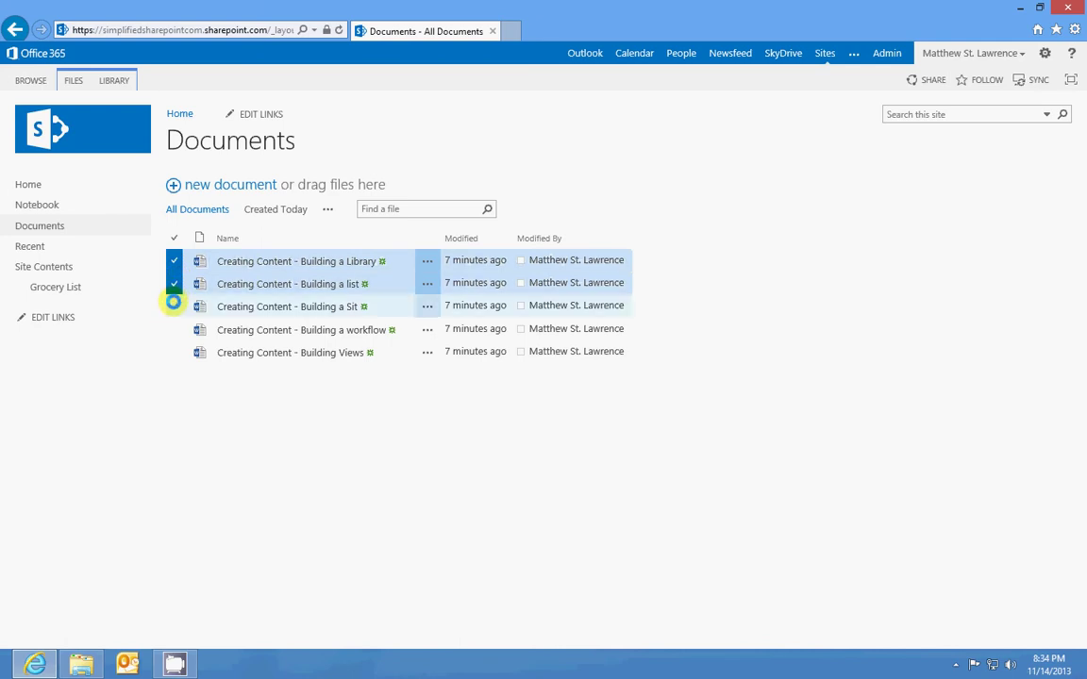
{"action": "left_click", "coordinate": [174, 306]}
{"action": "left_click", "coordinate": [174, 329]}
{"action": "left_click", "coordinate": [173, 351]}
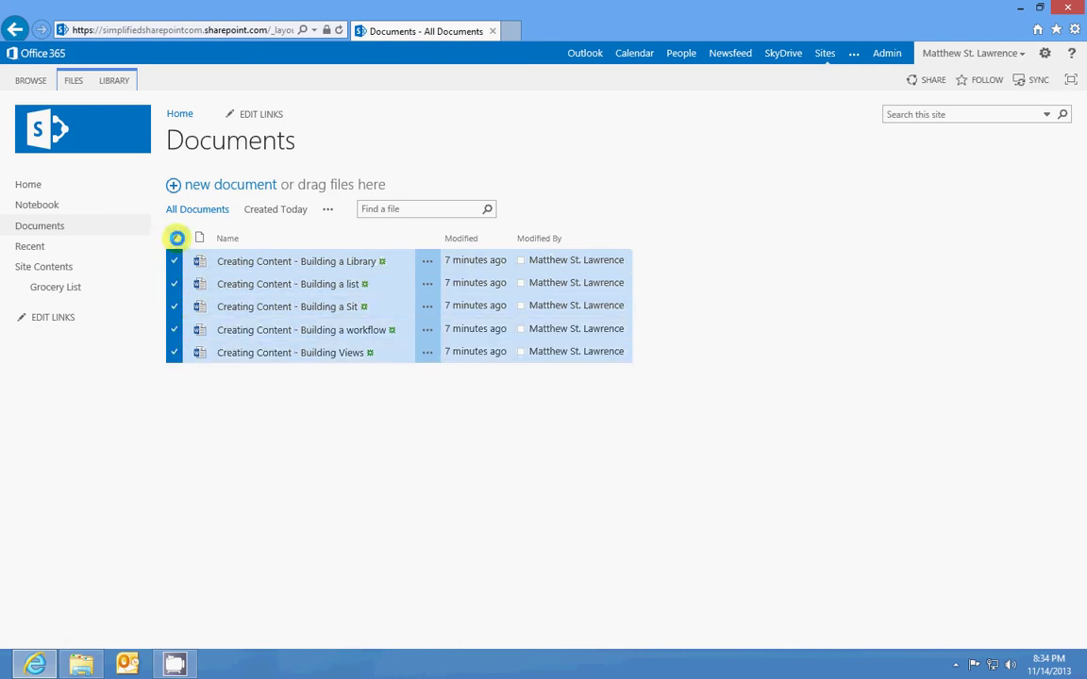
{"action": "left_click", "coordinate": [177, 238]}
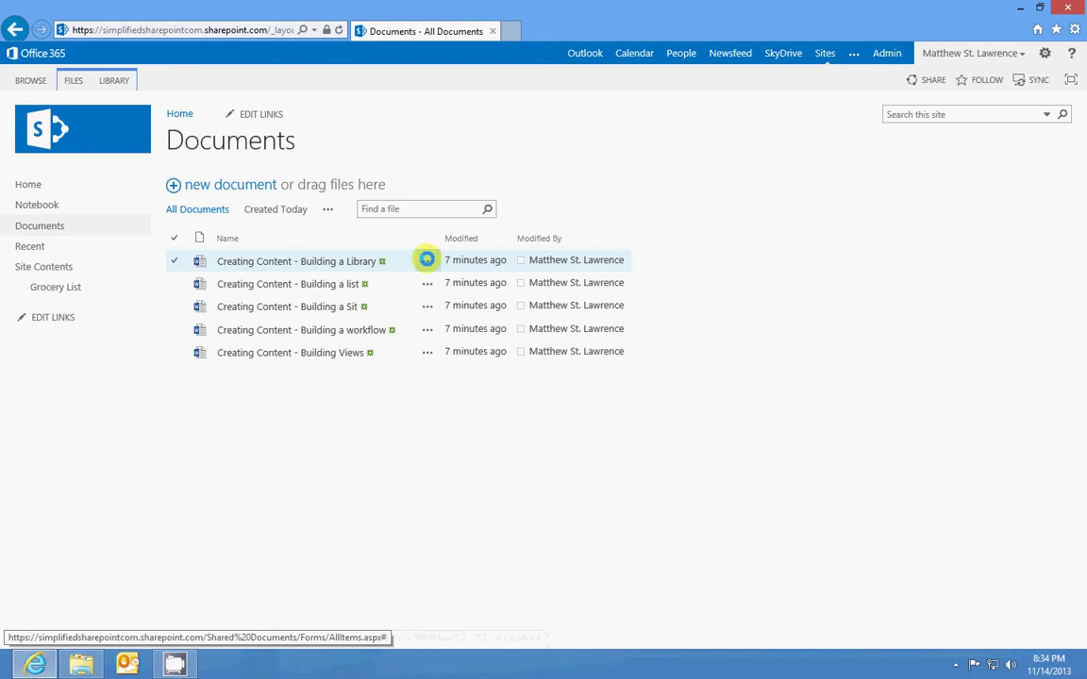
Step: Examine the preview and additional file options of the Creating Content - Building a Library document, and clear its selection
{"action": "left_click", "coordinate": [426, 260]}
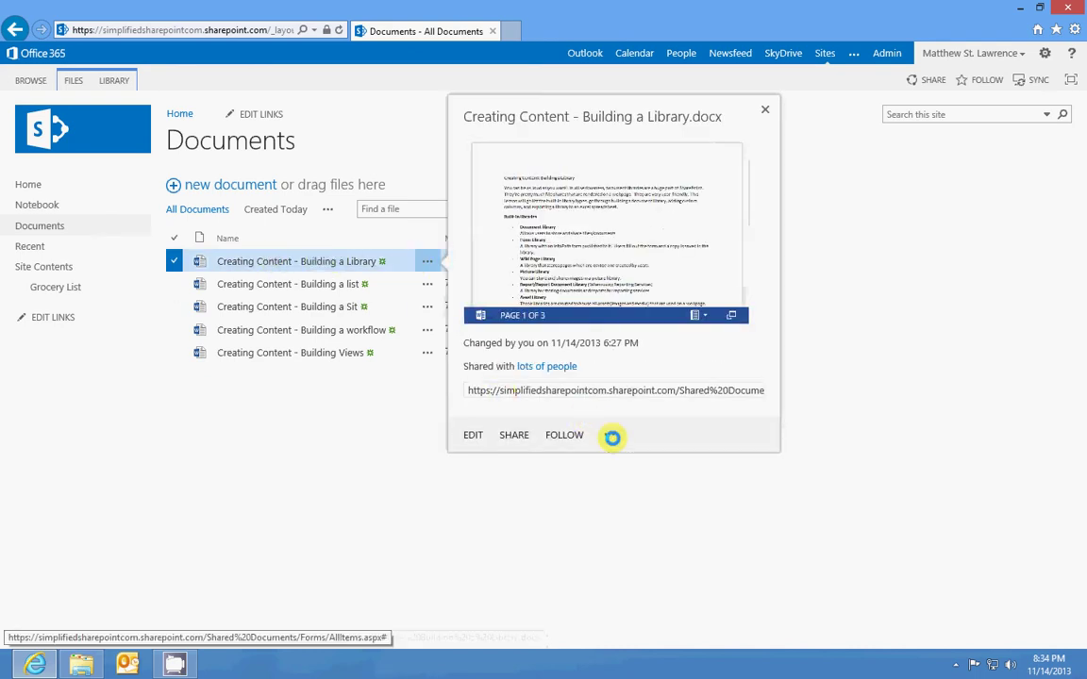
{"action": "left_click", "coordinate": [612, 435]}
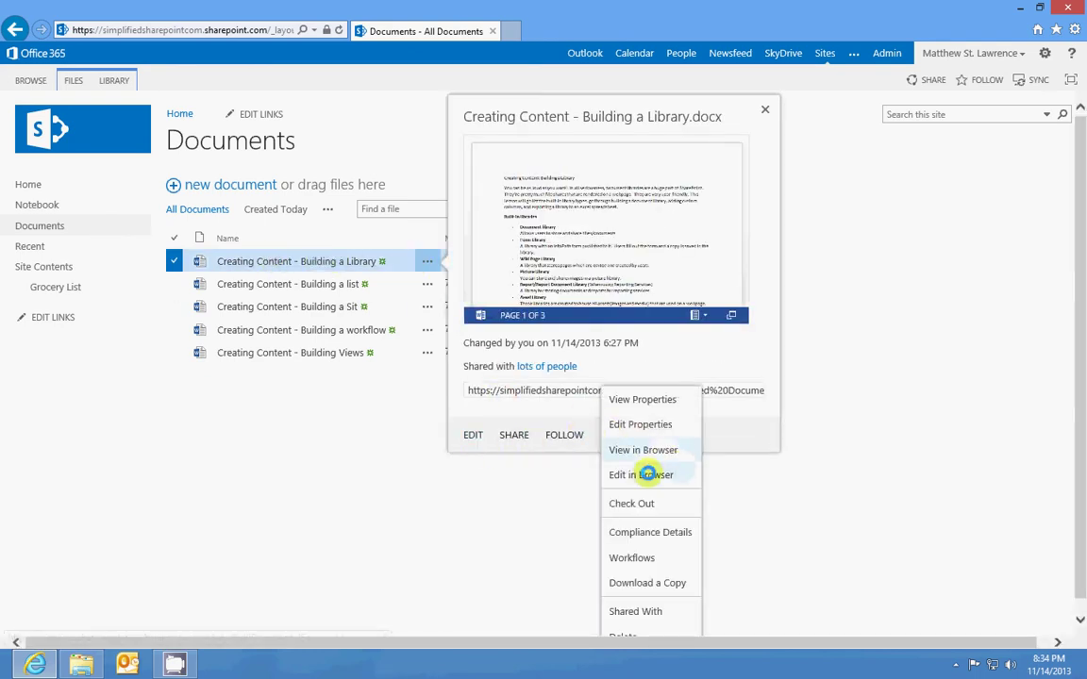
{"action": "left_click", "coordinate": [645, 503]}
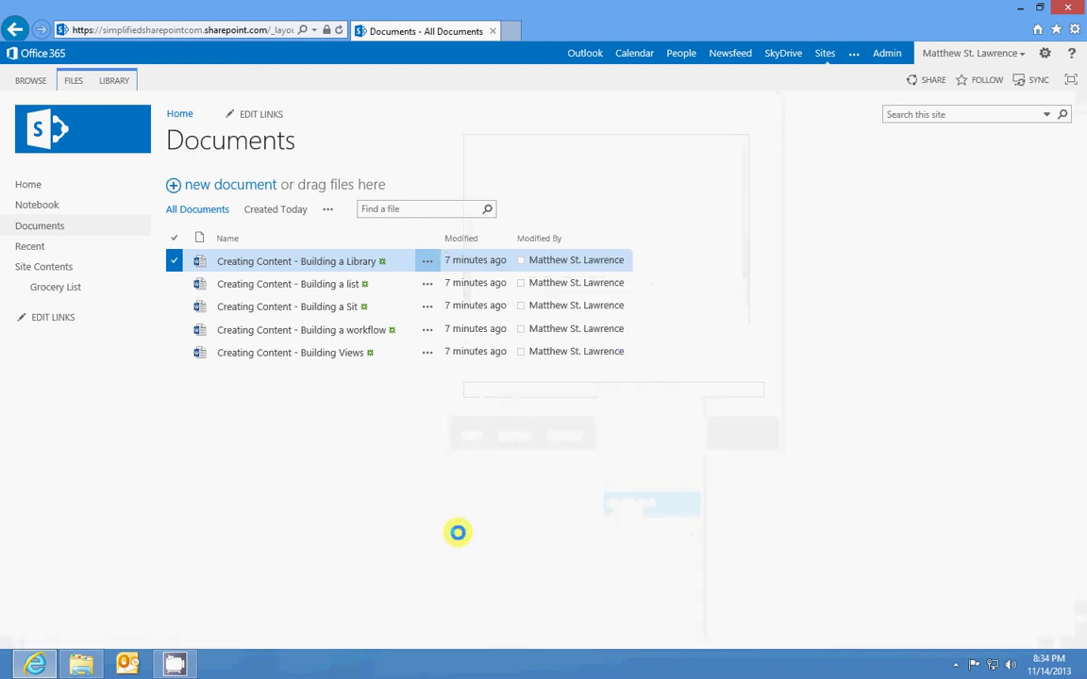
{"action": "left_click", "coordinate": [173, 238]}
{"action": "left_click", "coordinate": [173, 238]}
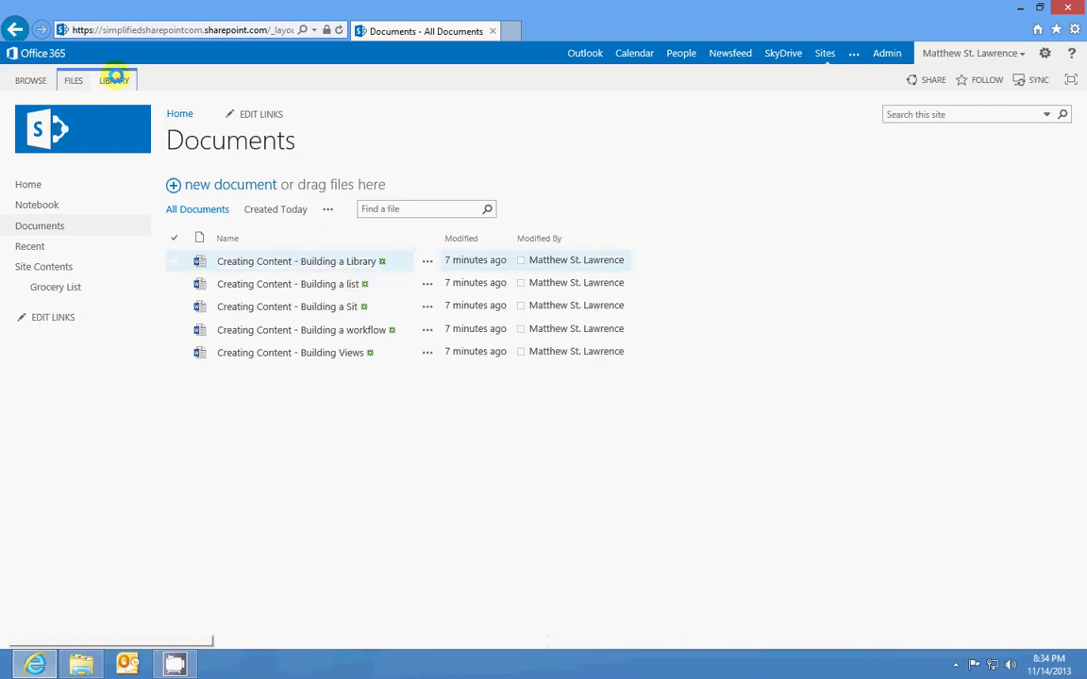
Step: Try to open the Documents library with Explorer, and view the local End User Full folder in File Explorer
{"action": "left_click", "coordinate": [117, 77]}
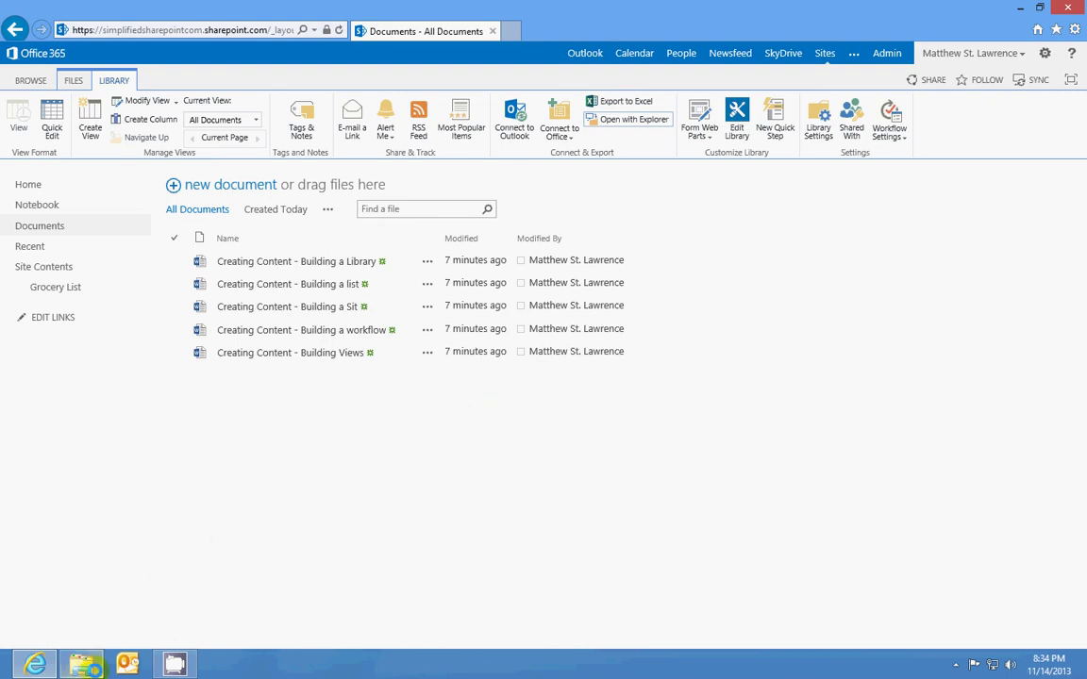
{"action": "left_click", "coordinate": [81, 664]}
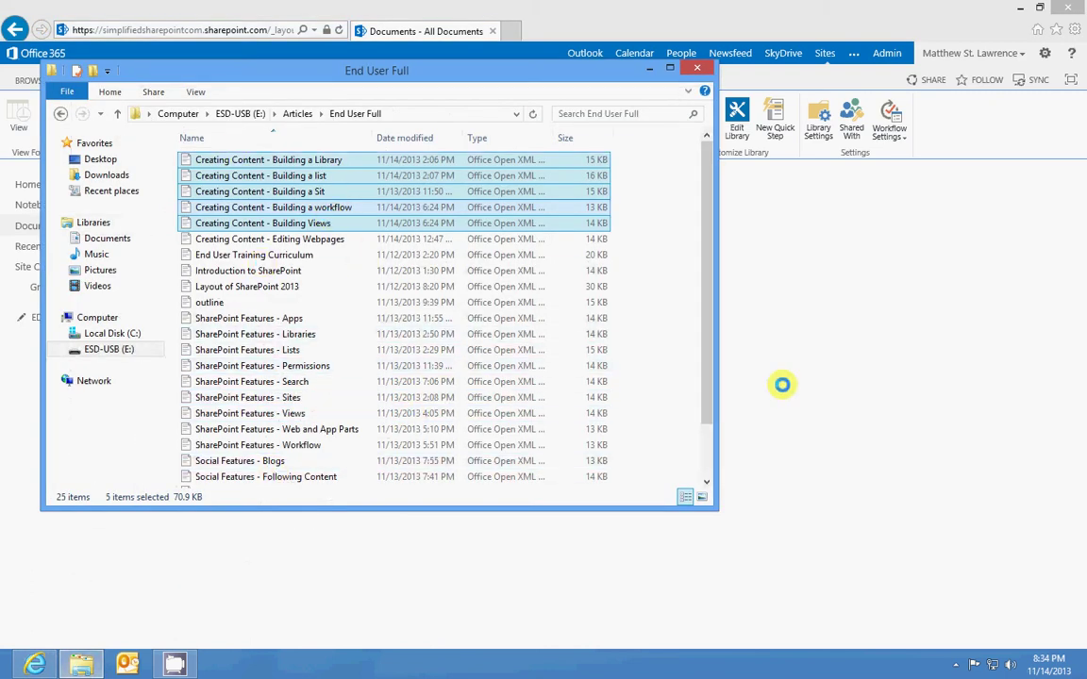
{"action": "left_click", "coordinate": [805, 256]}
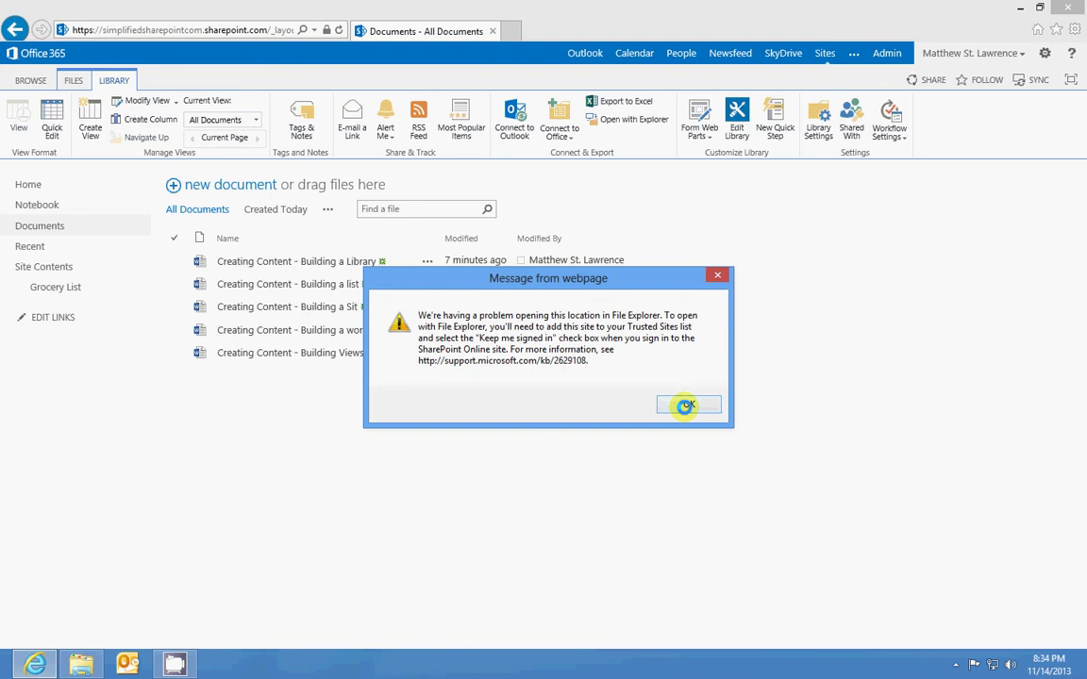
{"action": "left_click", "coordinate": [686, 406]}
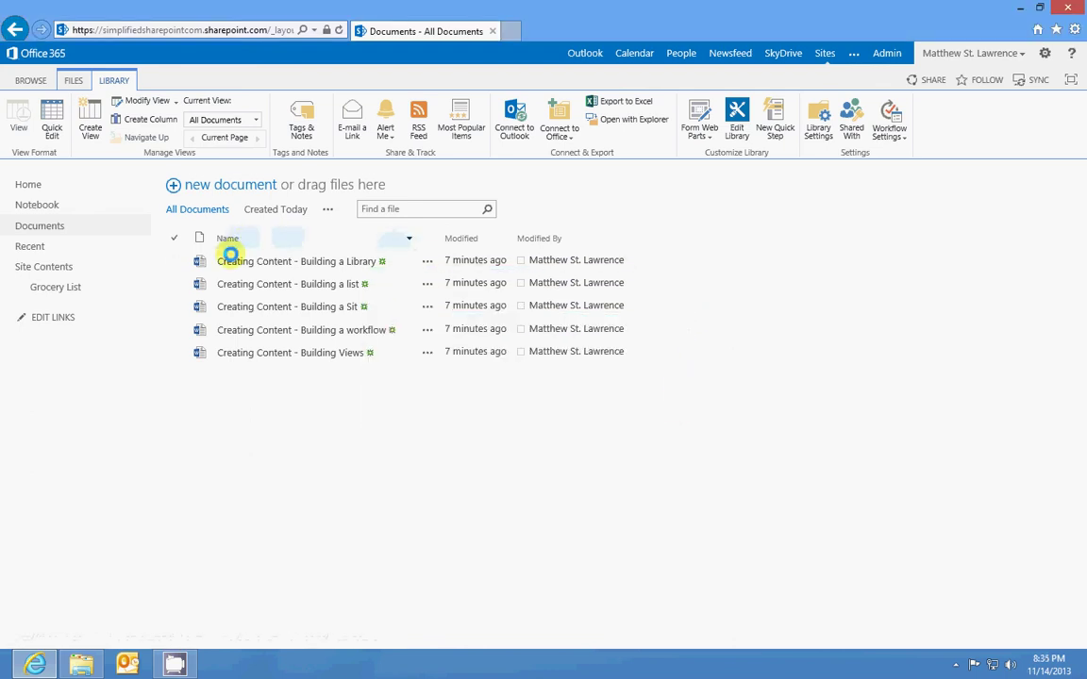
Step: Alternate between the library's plain browsing view and its library commands, ending in the browsing view
{"action": "left_click", "coordinate": [30, 80]}
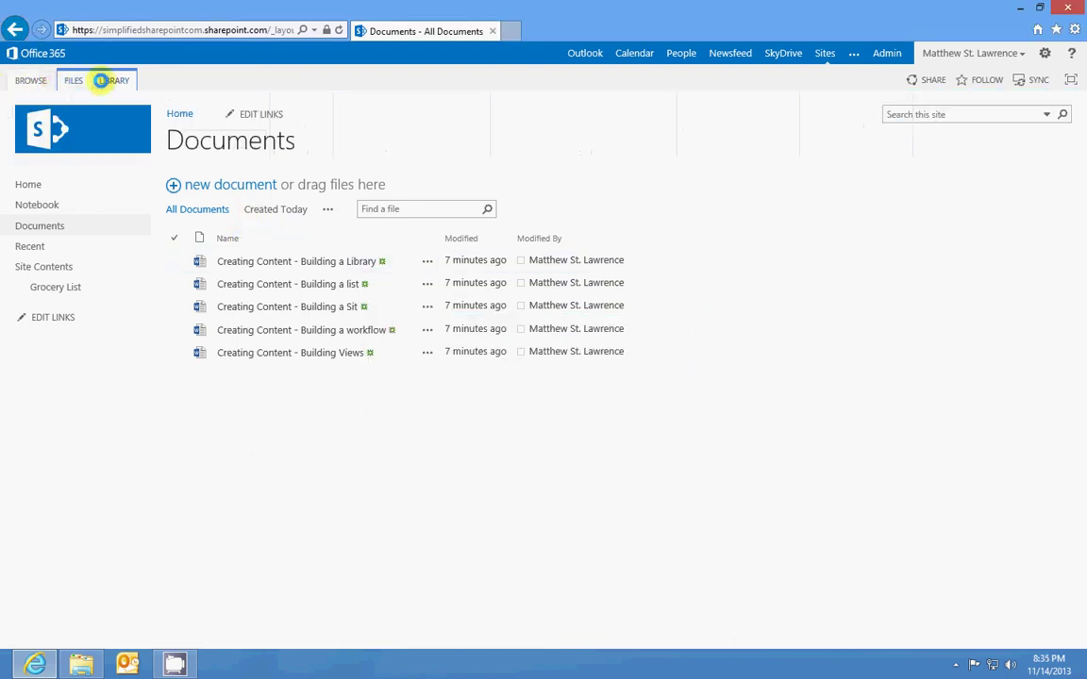
{"action": "left_click", "coordinate": [101, 81]}
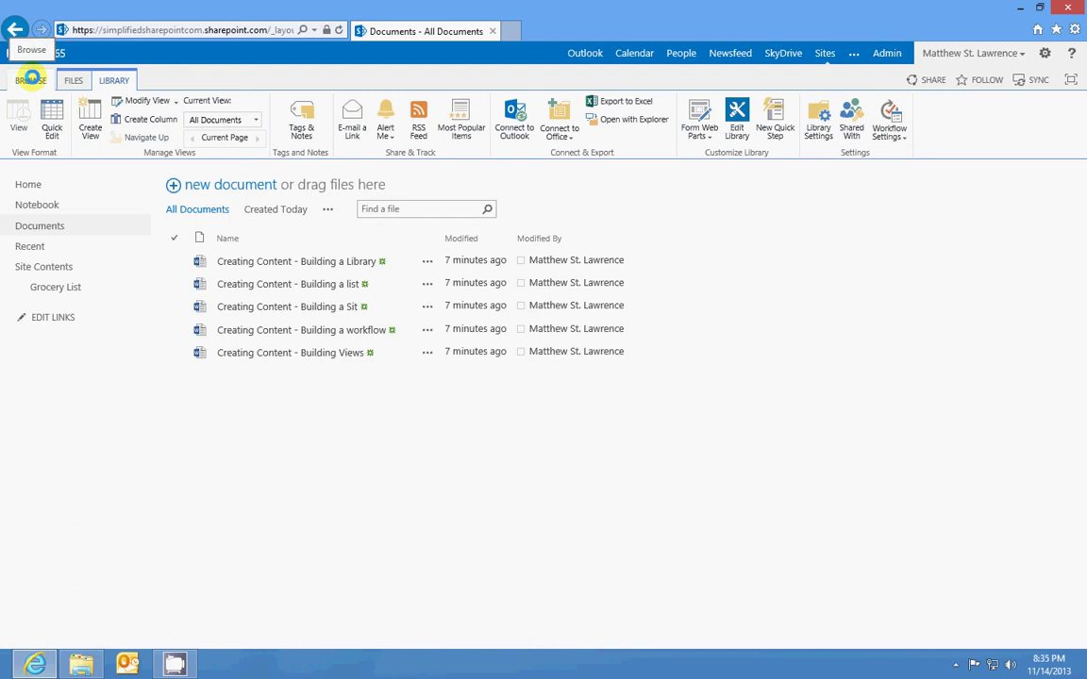
{"action": "left_click", "coordinate": [31, 79]}
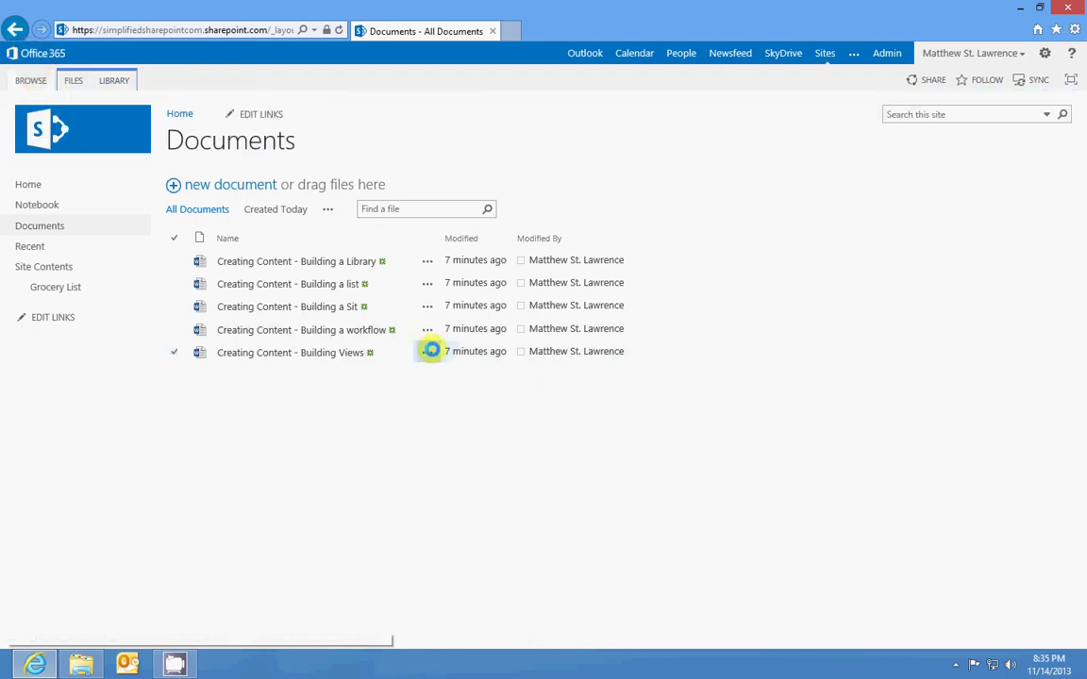